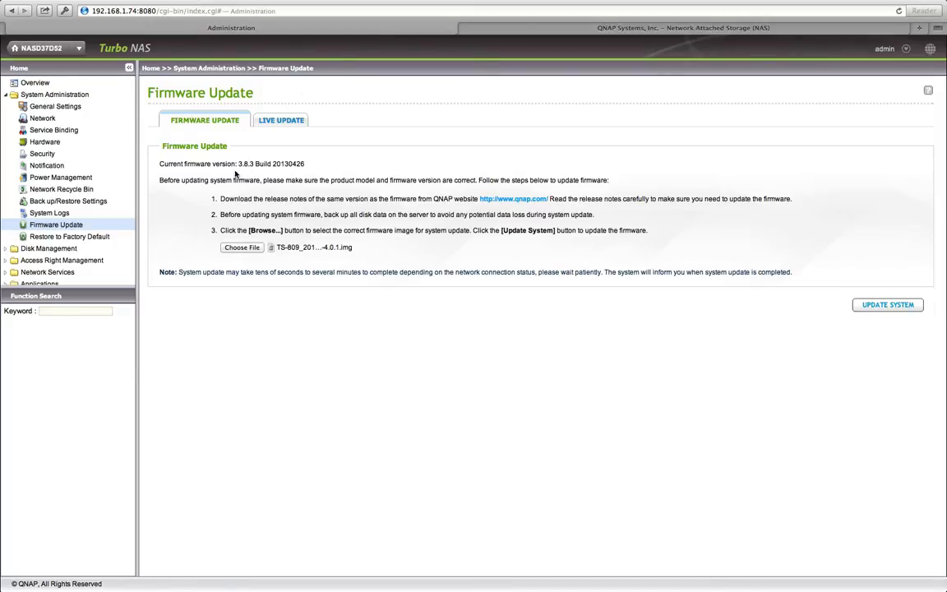
Run a Live Update check and confirm the firmware is already up to date
click(282, 123)
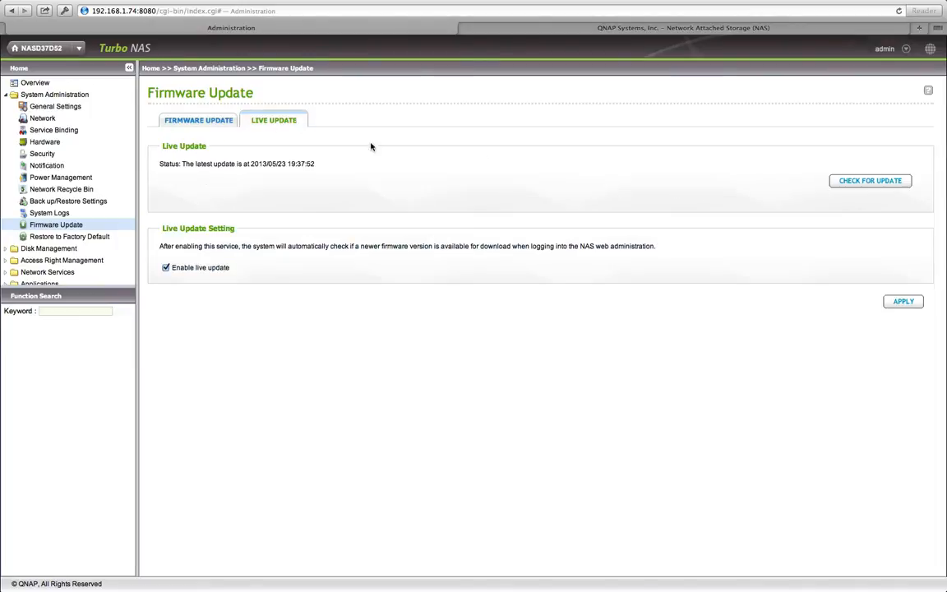
click(841, 179)
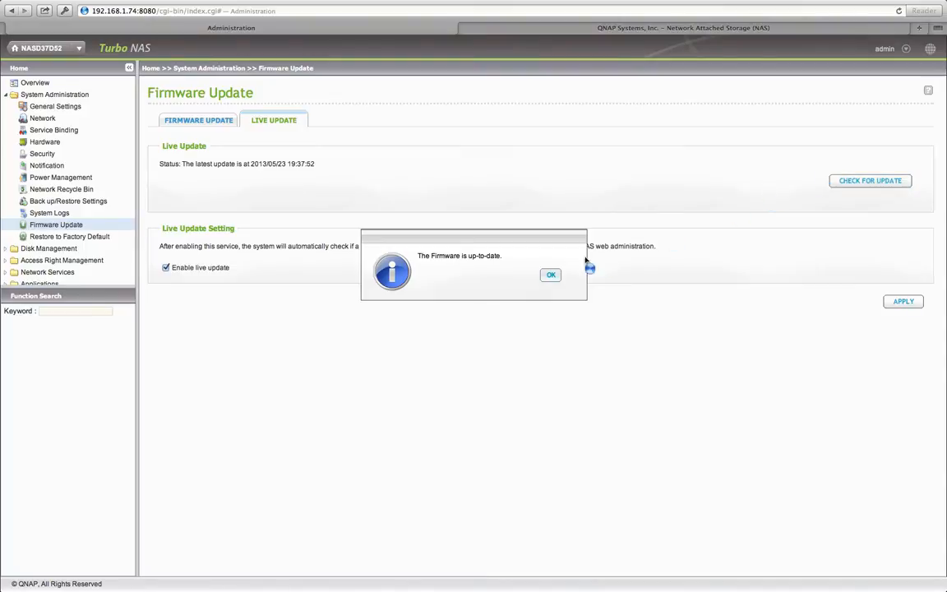
click(551, 275)
click(562, 31)
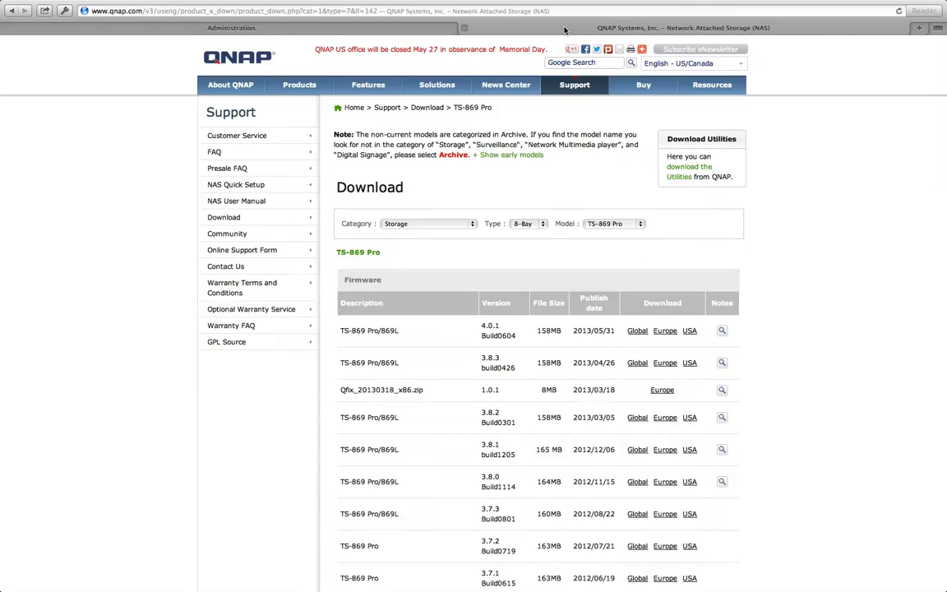
mouse_move(575, 85)
click(313, 28)
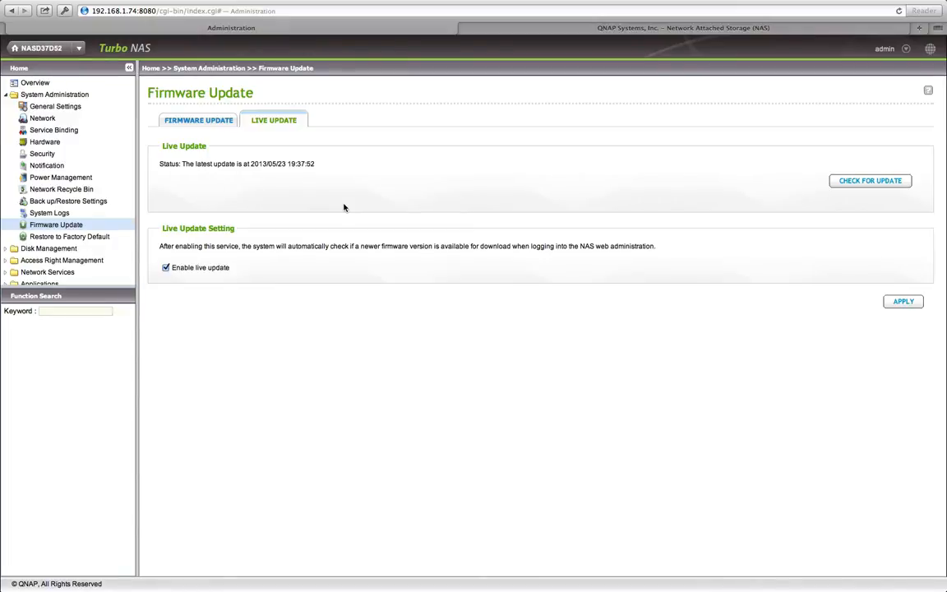
Choose TS-869_20130604-4.0.1.img from the Desktop as the manual firmware update image
click(209, 123)
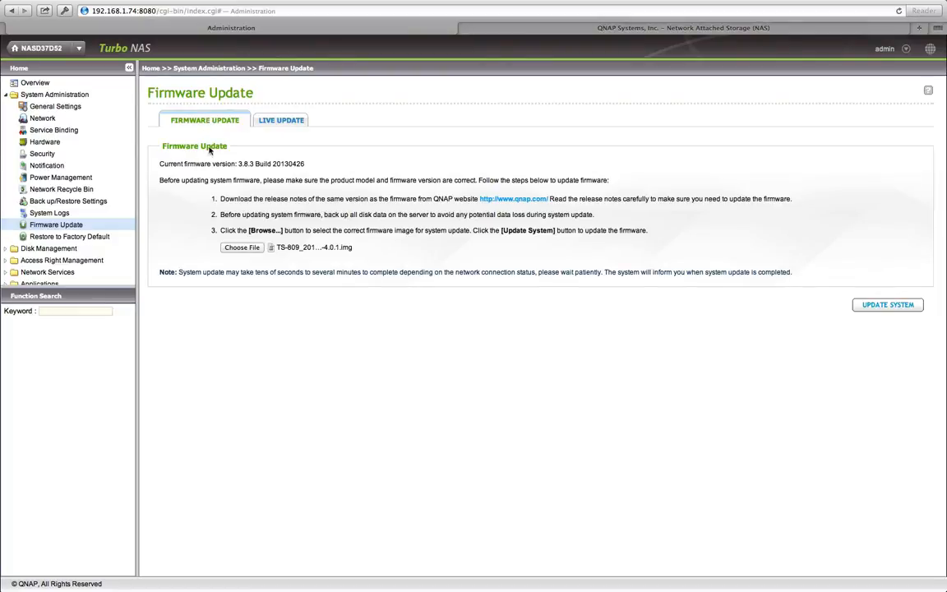
click(244, 248)
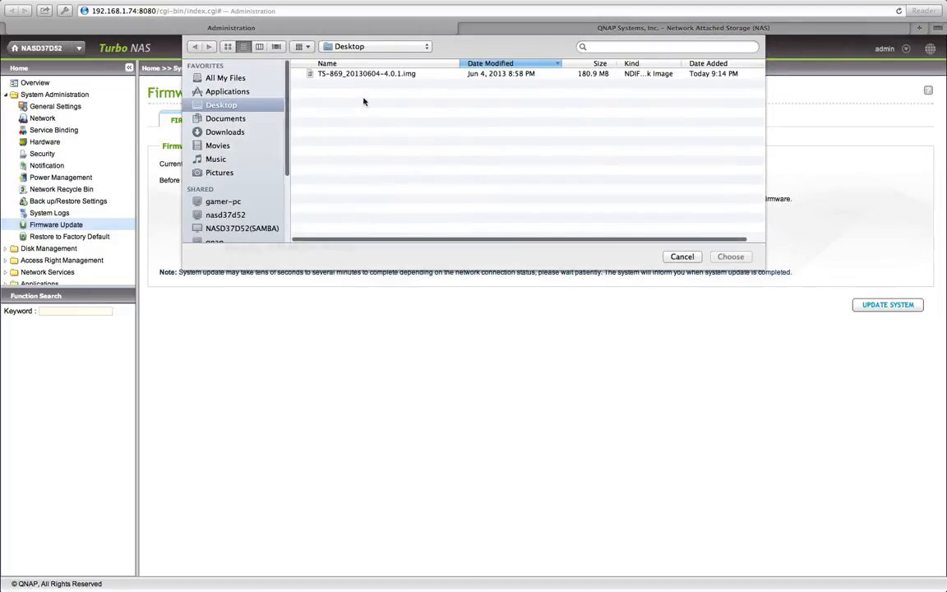
click(331, 73)
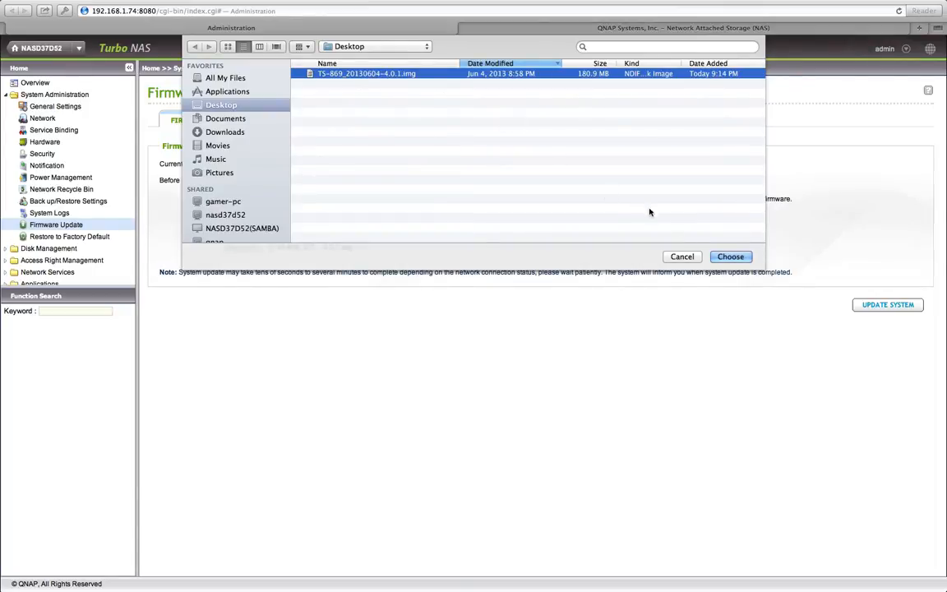
click(731, 257)
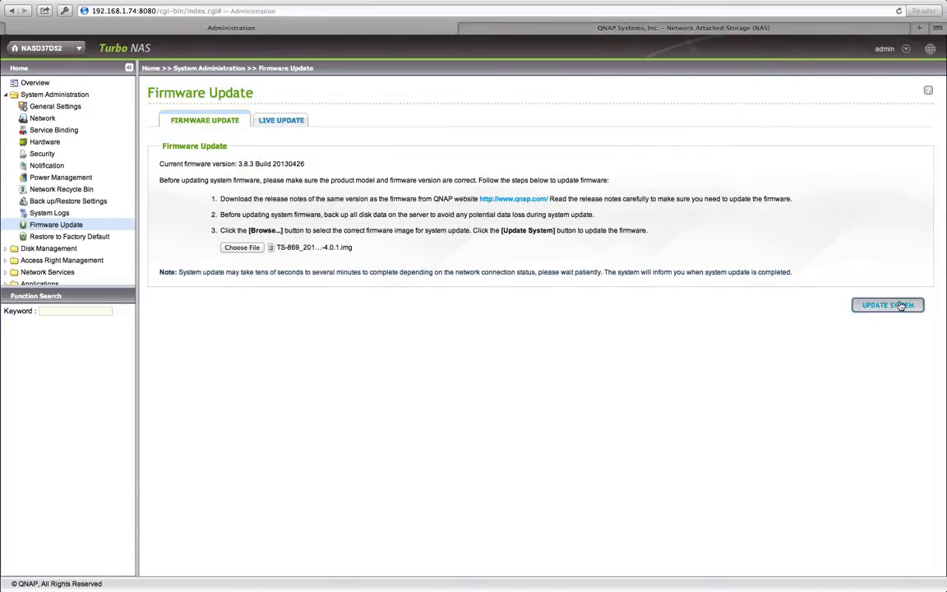
Install the 4.0.1 firmware image and restart the NAS once the upload finishes
click(897, 304)
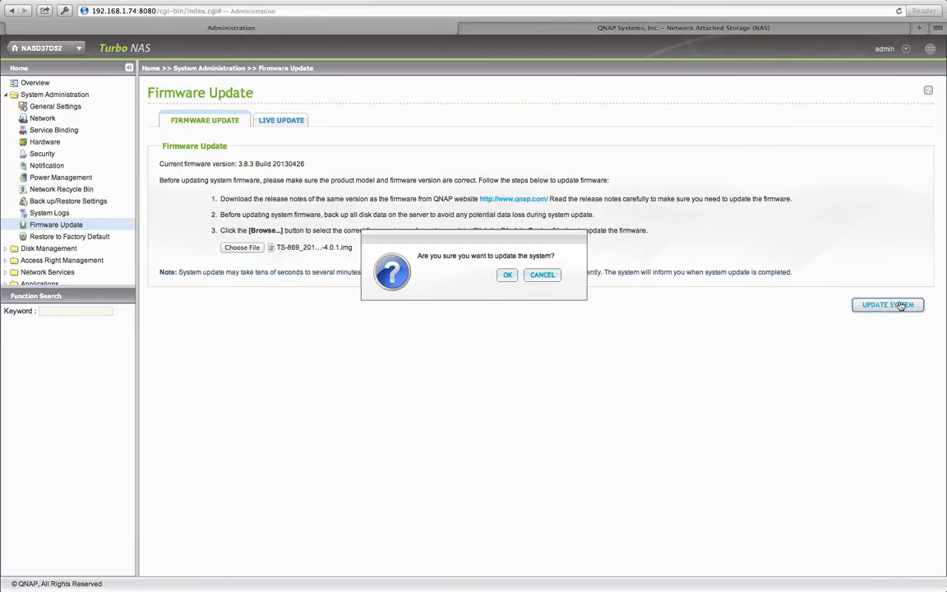
click(507, 275)
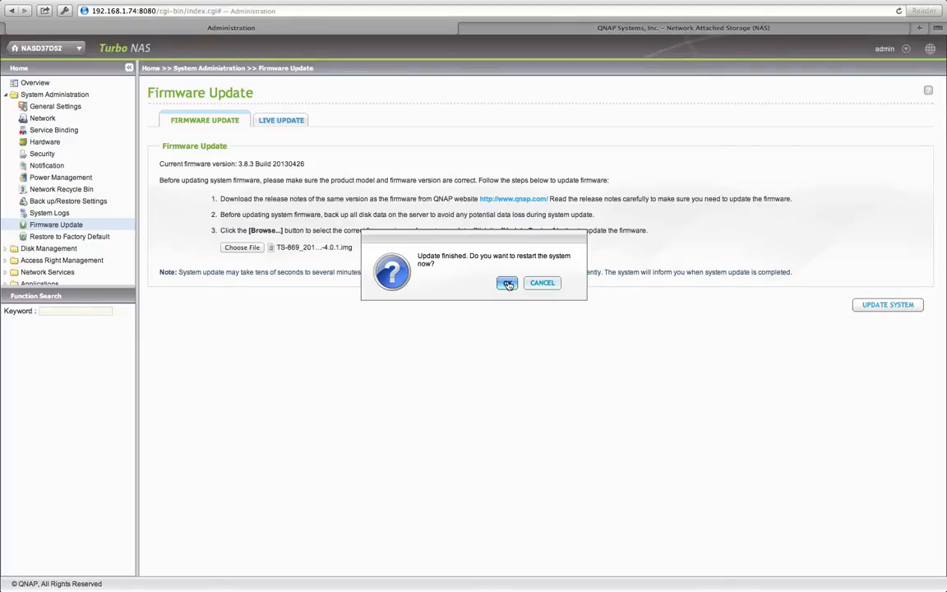
click(507, 284)
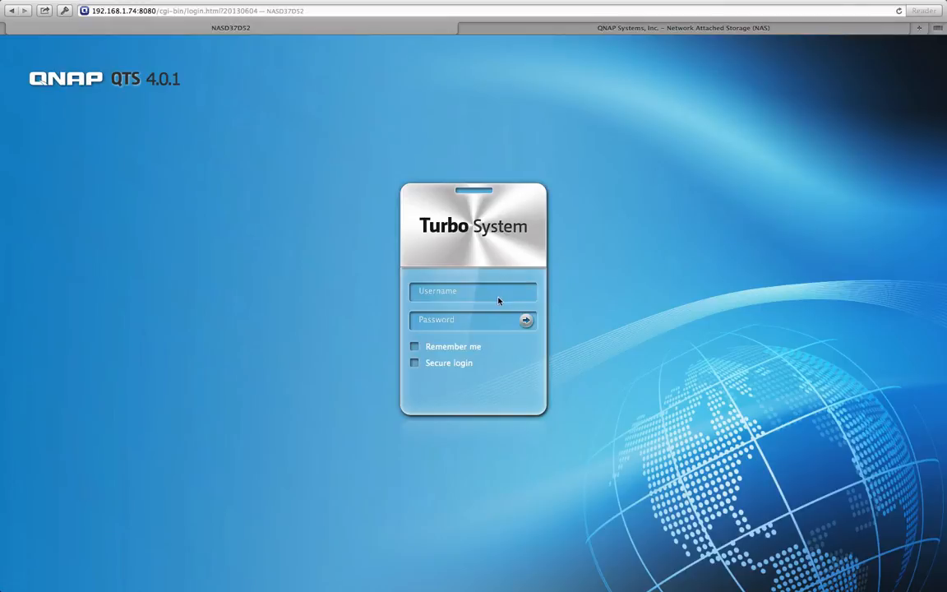
Log in as admin with the account password and dismiss the password manager prompt
click(490, 290)
text(admin)
key(Tab)
text(admin)
key(Return)
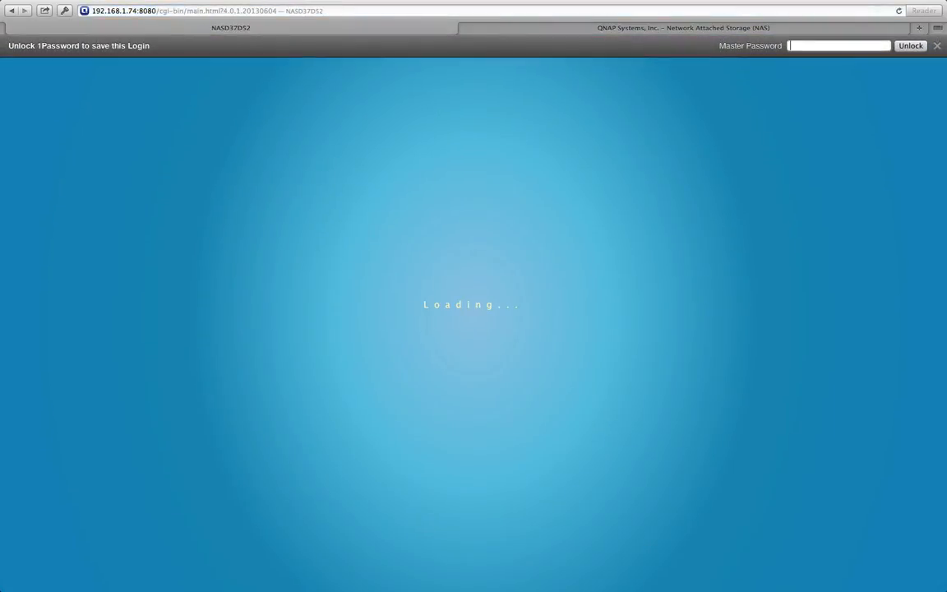
click(939, 45)
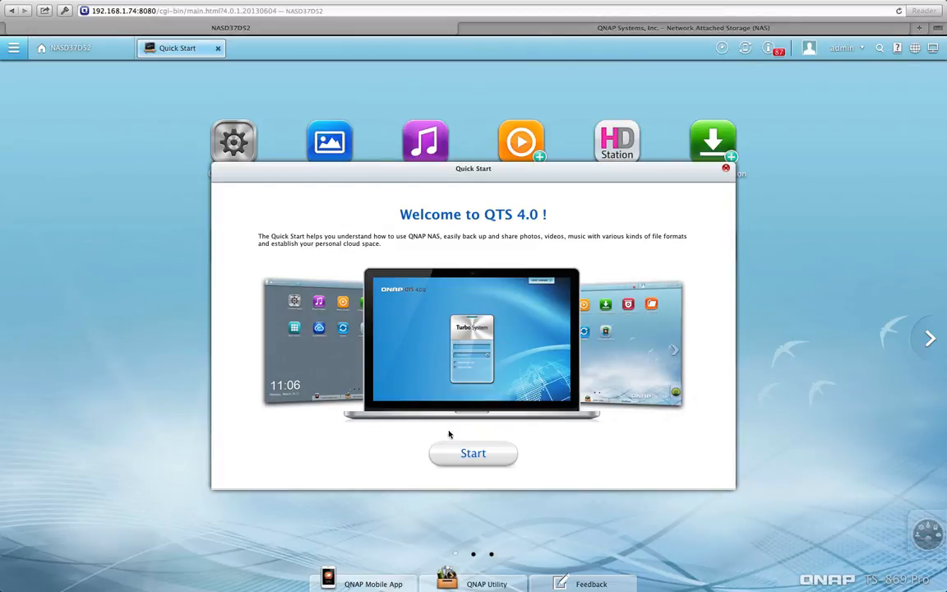
Page through every Quick Start slide, finish, and decline showing it at next login
click(468, 463)
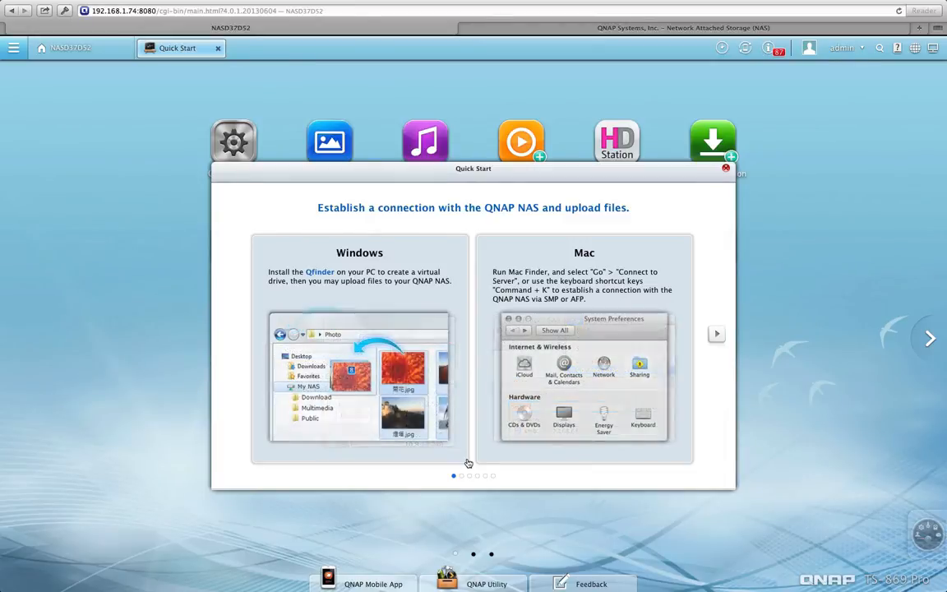
click(716, 336)
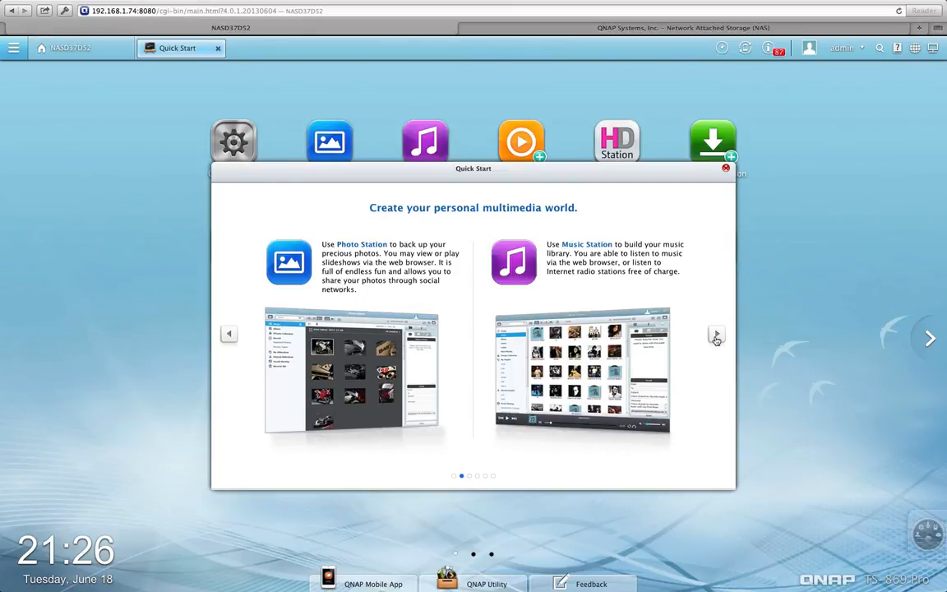
click(716, 337)
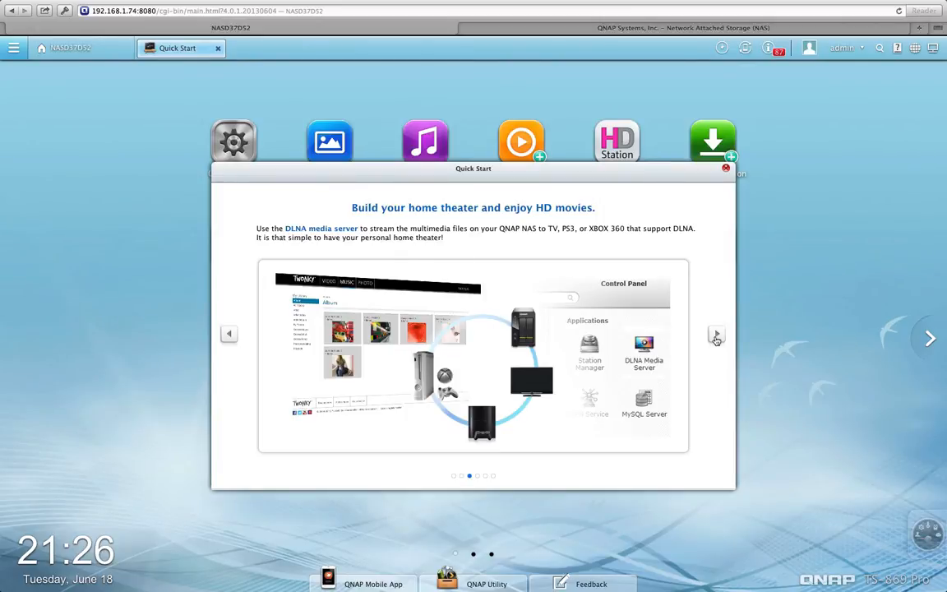
click(716, 337)
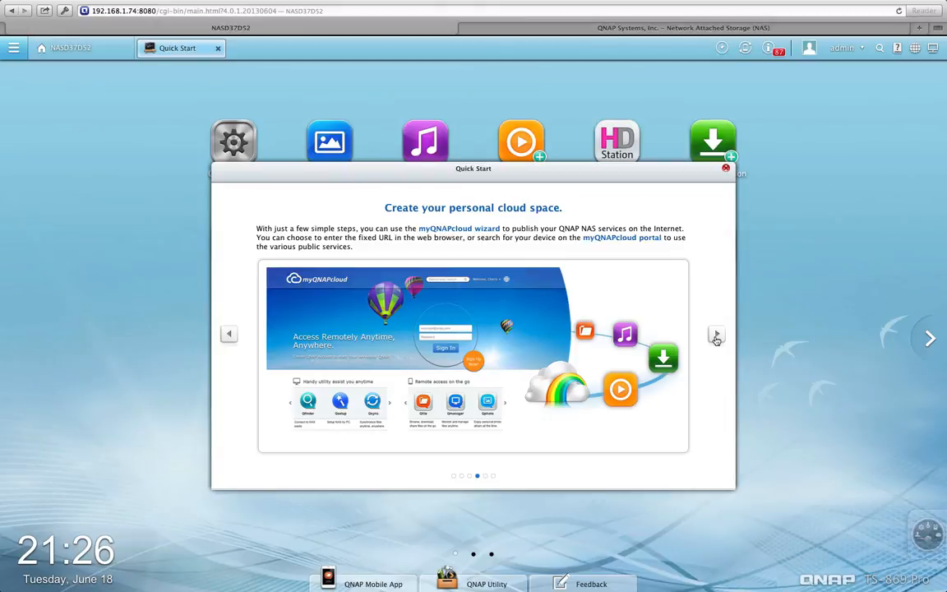
click(717, 336)
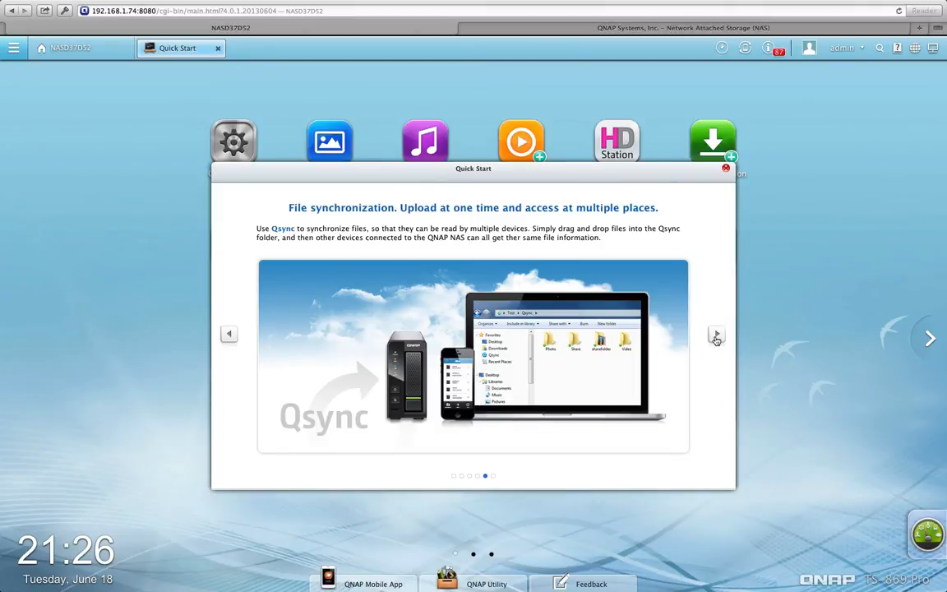
click(717, 338)
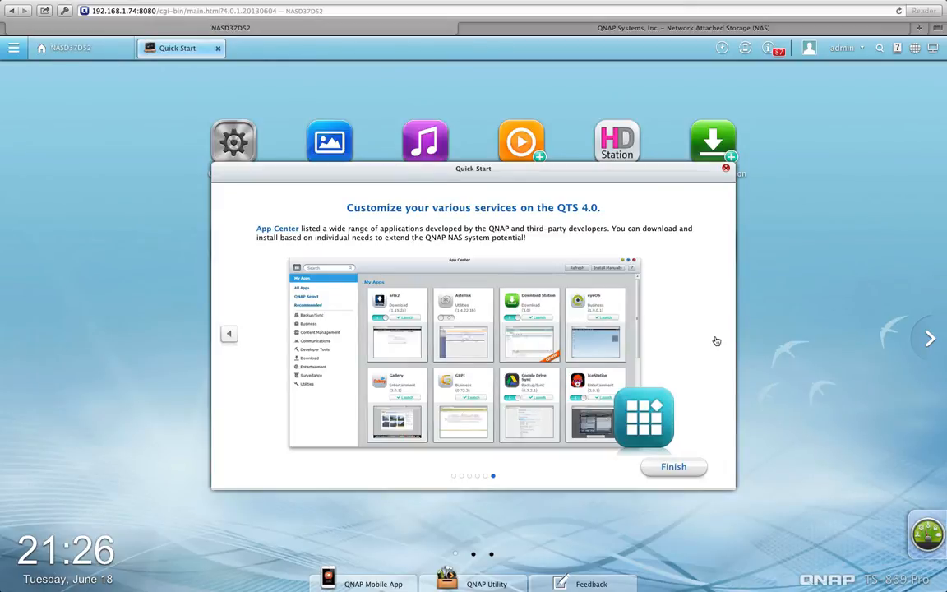
click(673, 471)
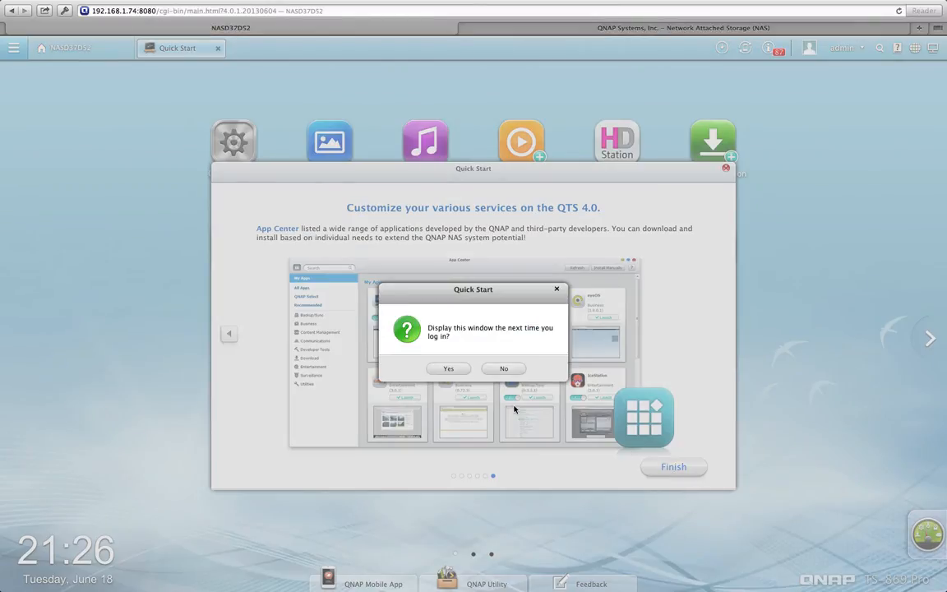
click(497, 371)
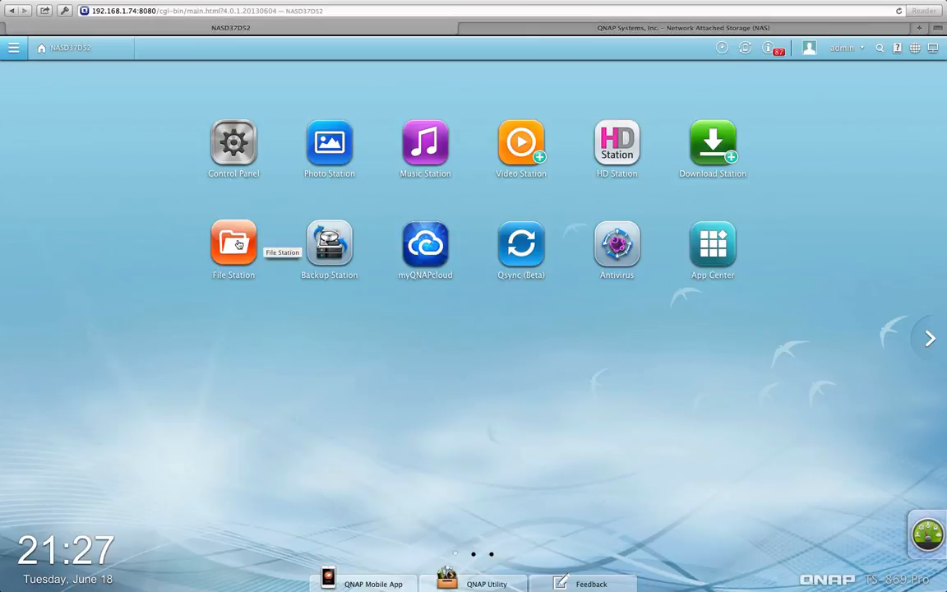
Clear the 37 Apache re-launch warnings from Event Notifications and close the panel
click(4, 47)
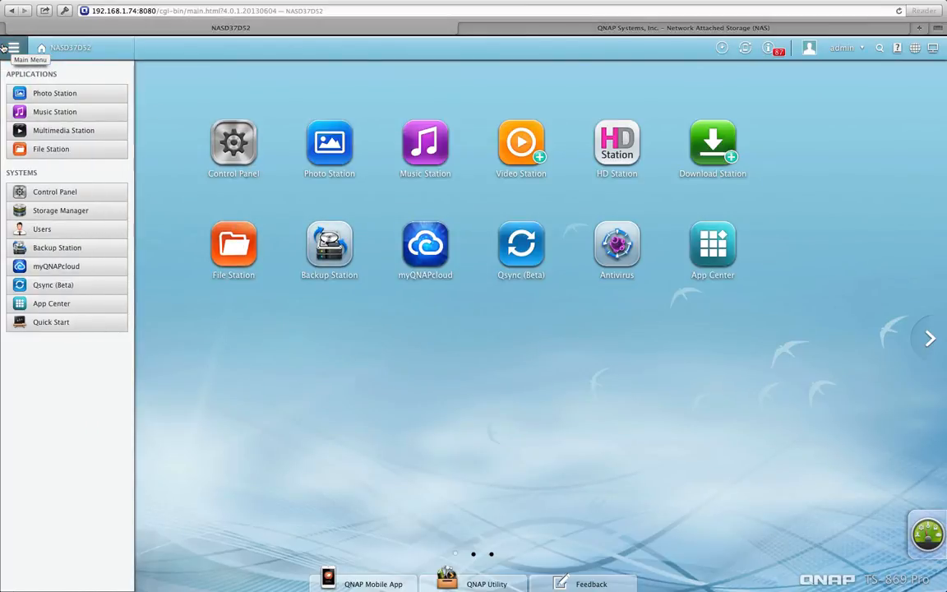
click(4, 48)
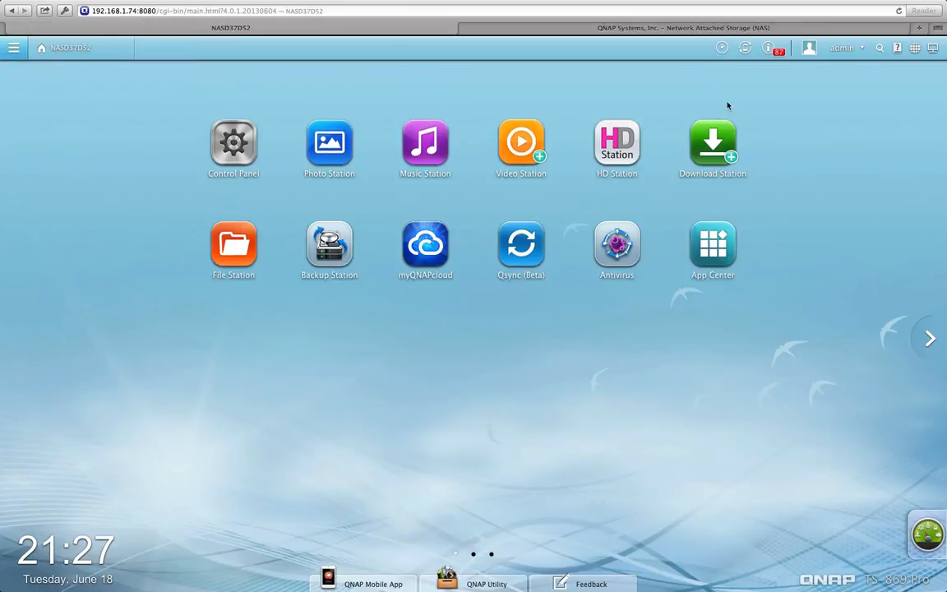
click(772, 50)
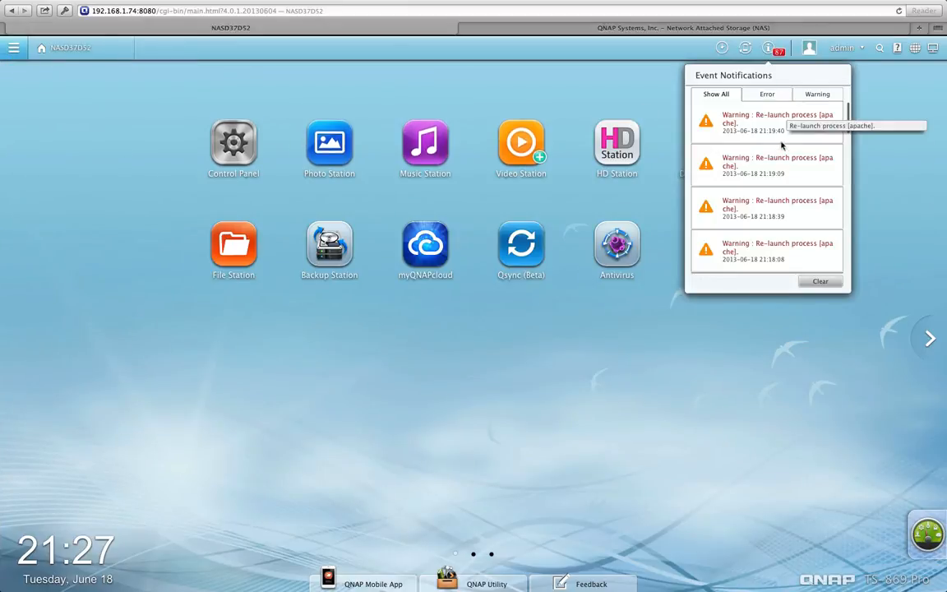
scroll(787, 156, down, 3)
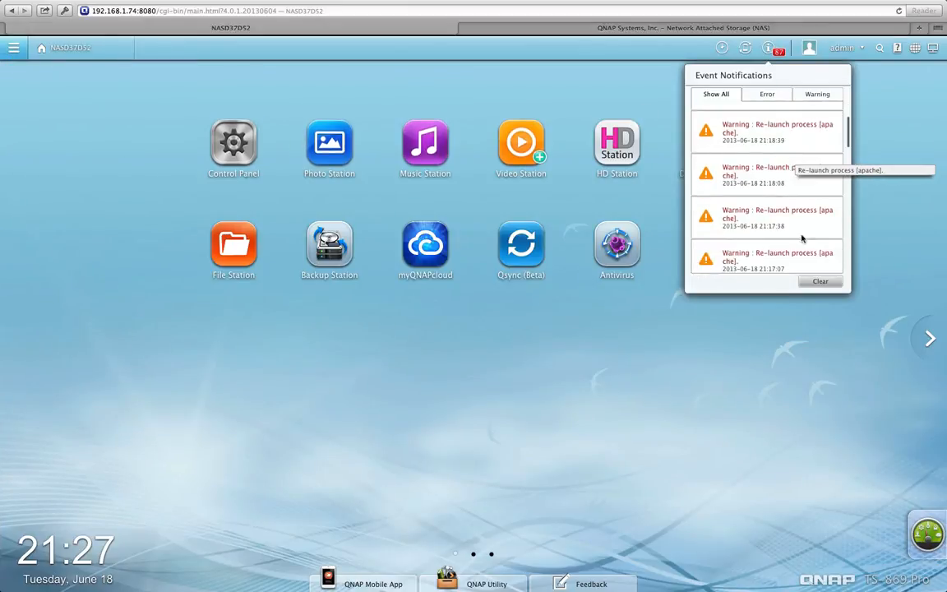
click(820, 282)
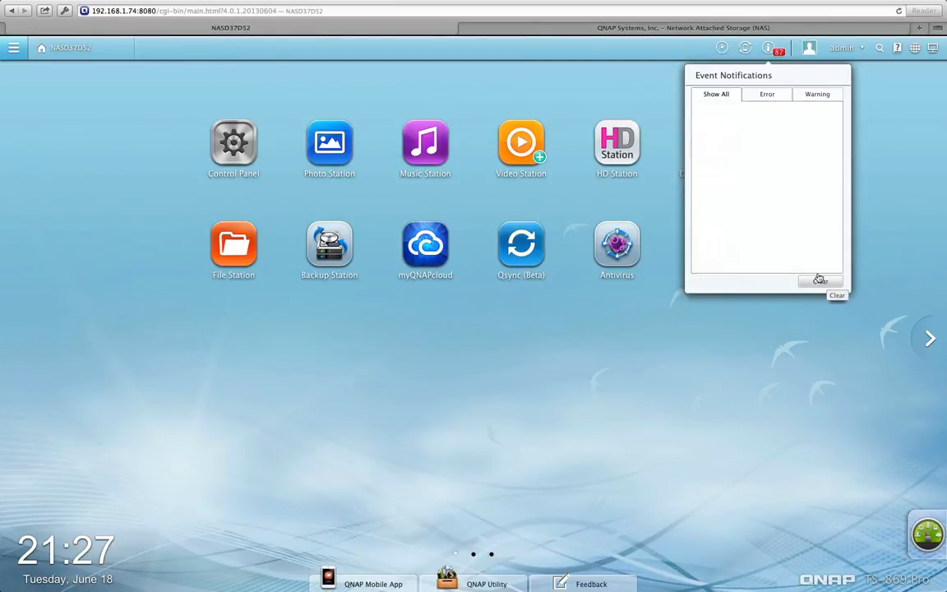
click(826, 99)
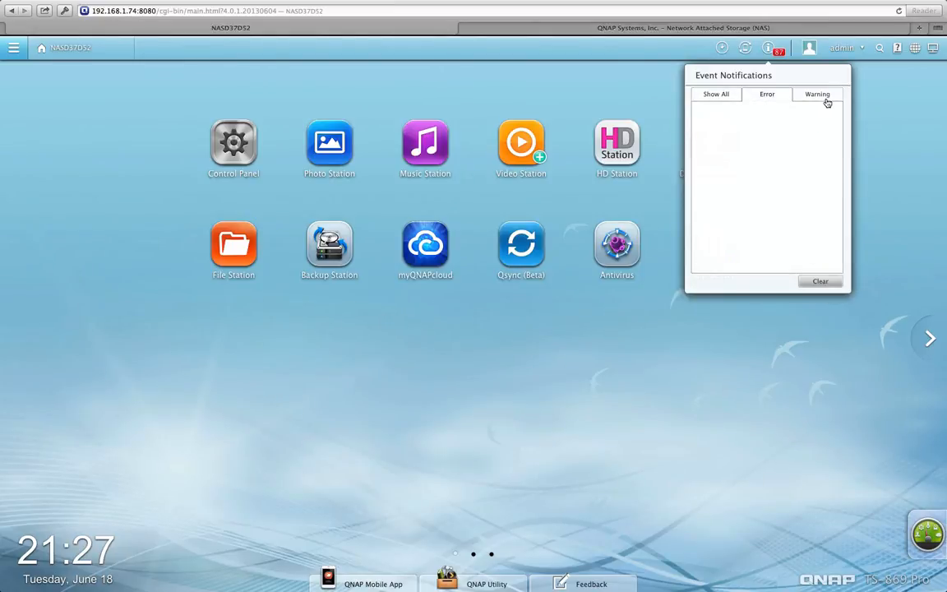
click(791, 356)
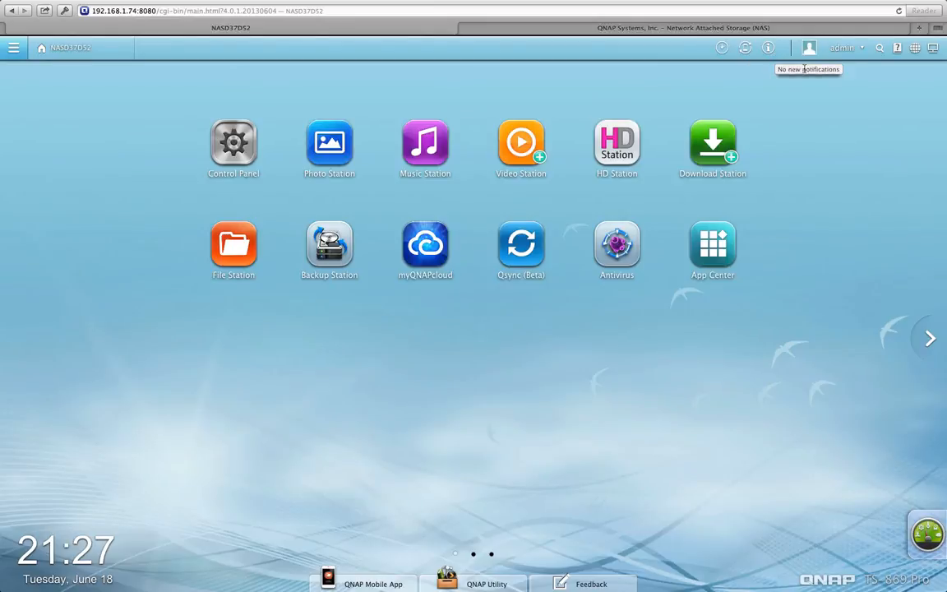
Glance at the language list without changing it, then open the system Dashboard
click(917, 50)
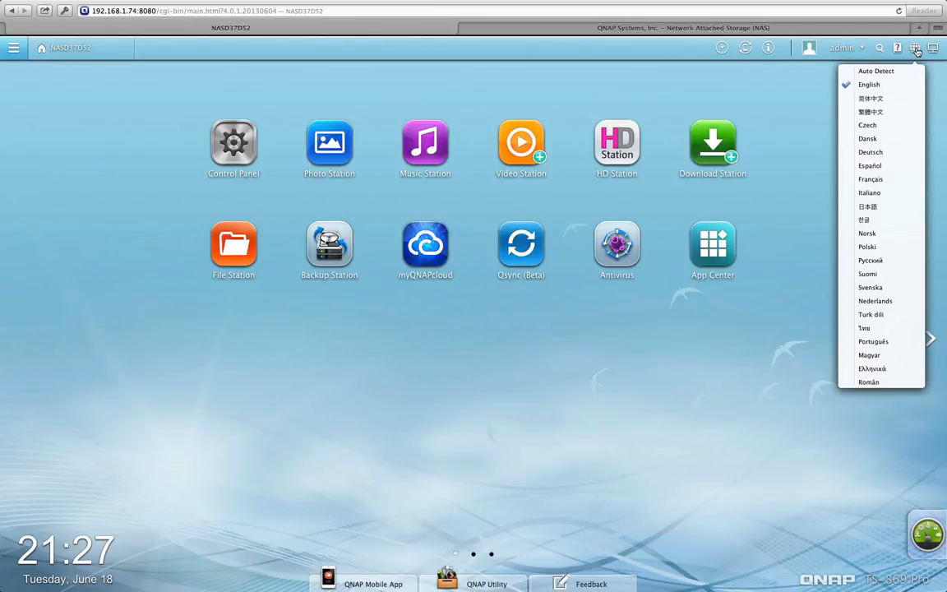
click(677, 415)
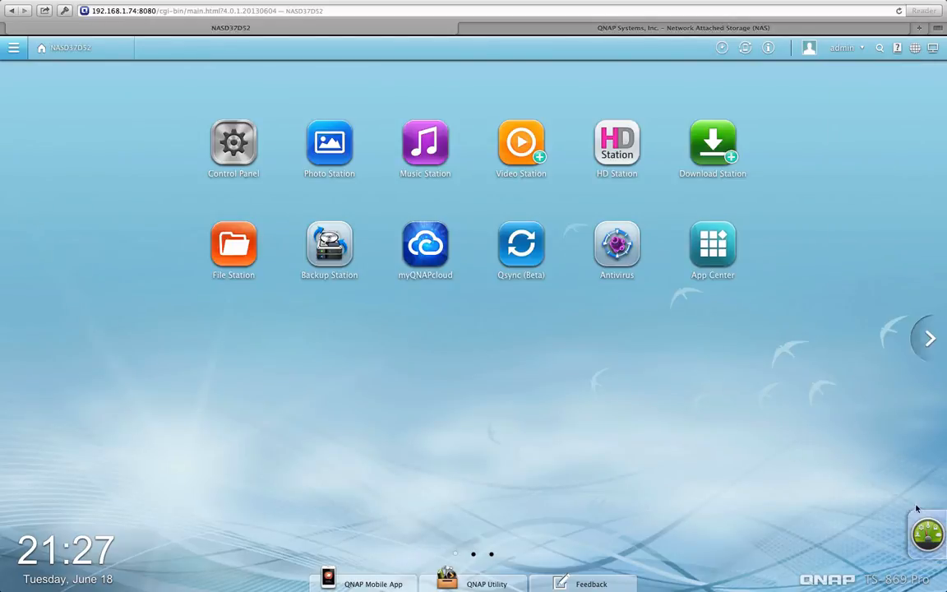
click(926, 531)
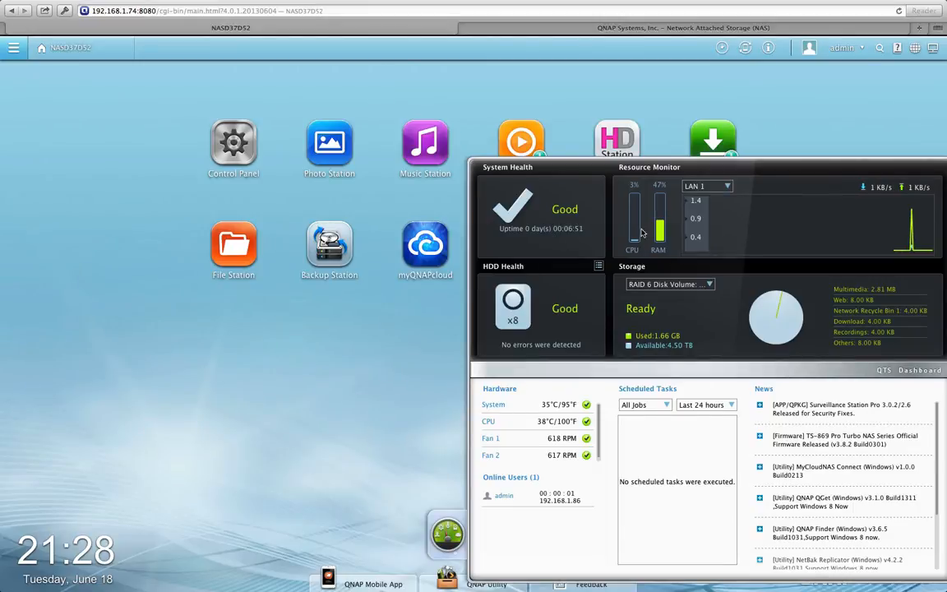
Switch the Dashboard traffic graph to LAN 2, then back to LAN 1
click(728, 186)
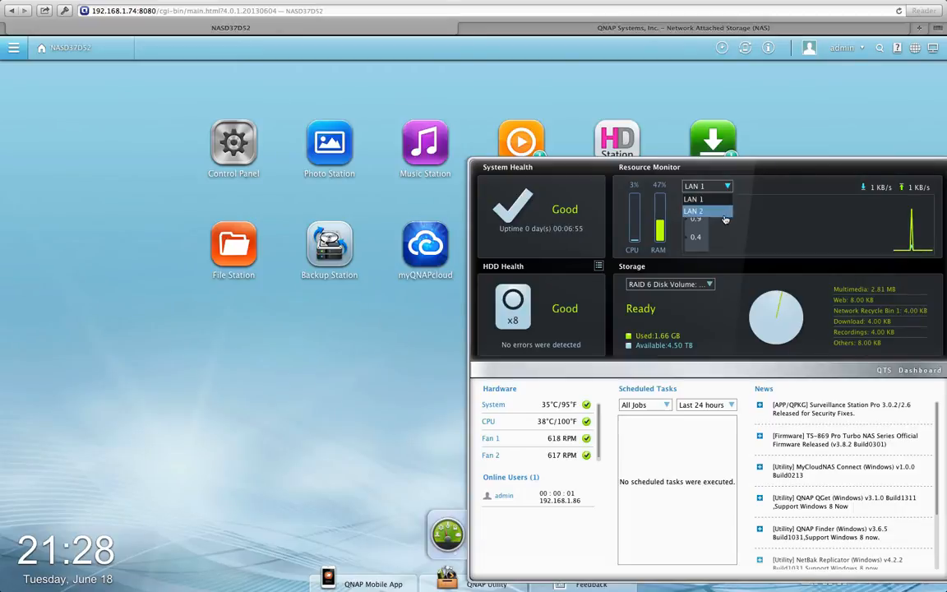
click(725, 213)
click(729, 188)
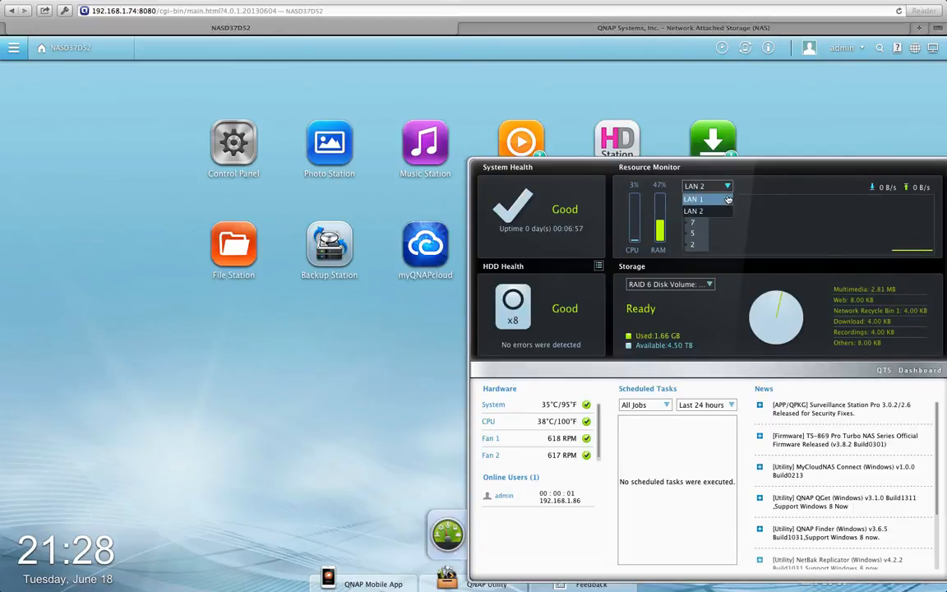
click(707, 200)
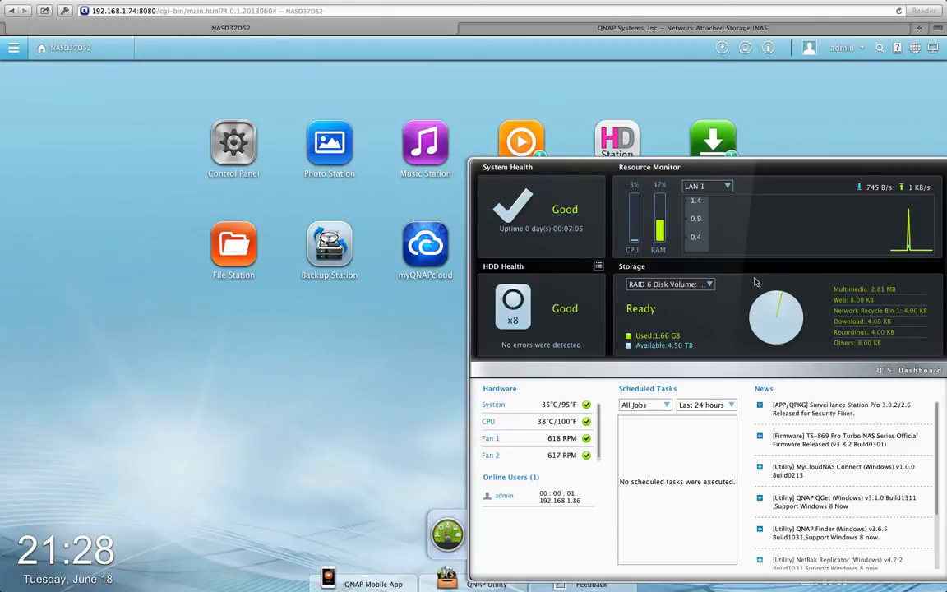
Select the RAID 6 volume, scroll the News feed, and close the Dashboard
click(710, 284)
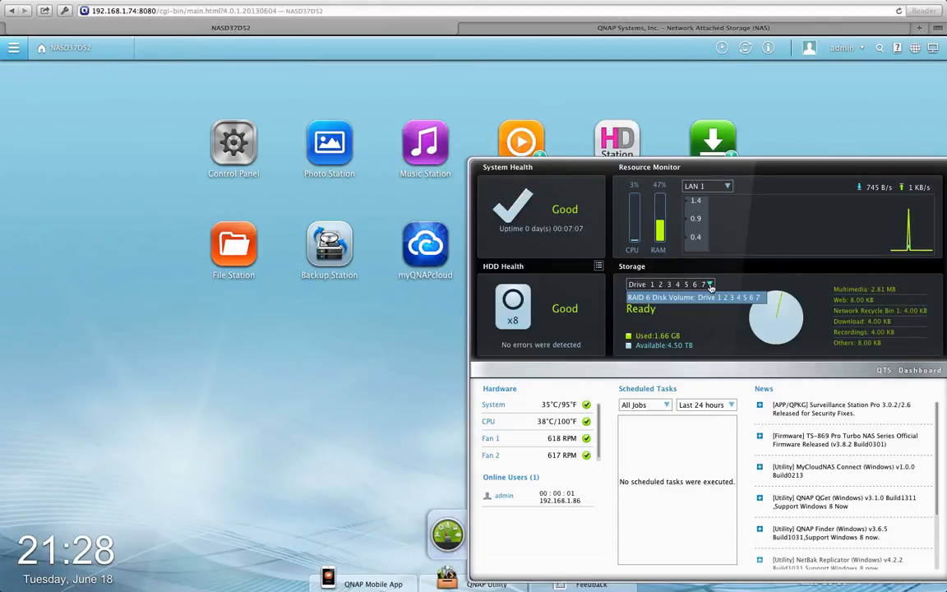
click(712, 296)
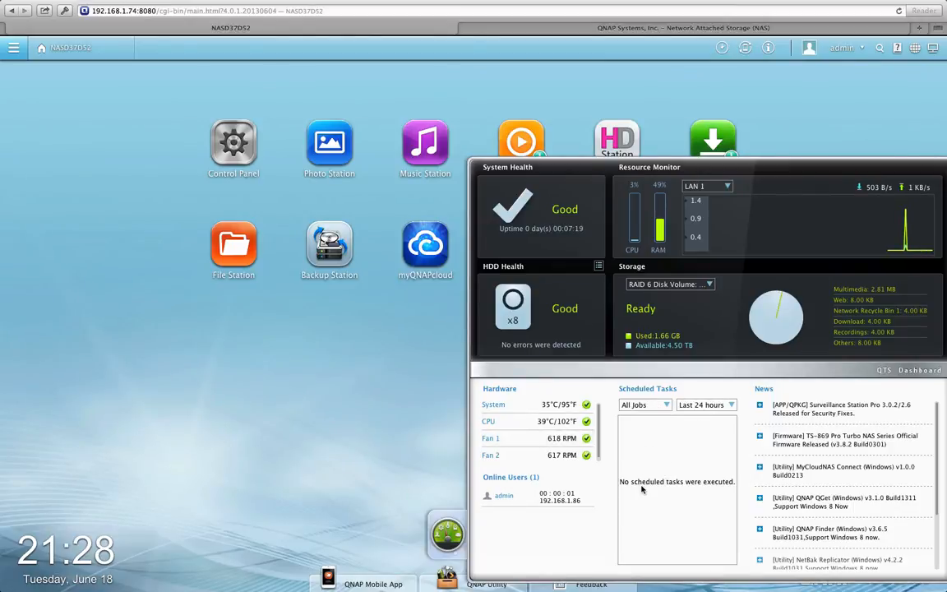
scroll(774, 478, down, 3)
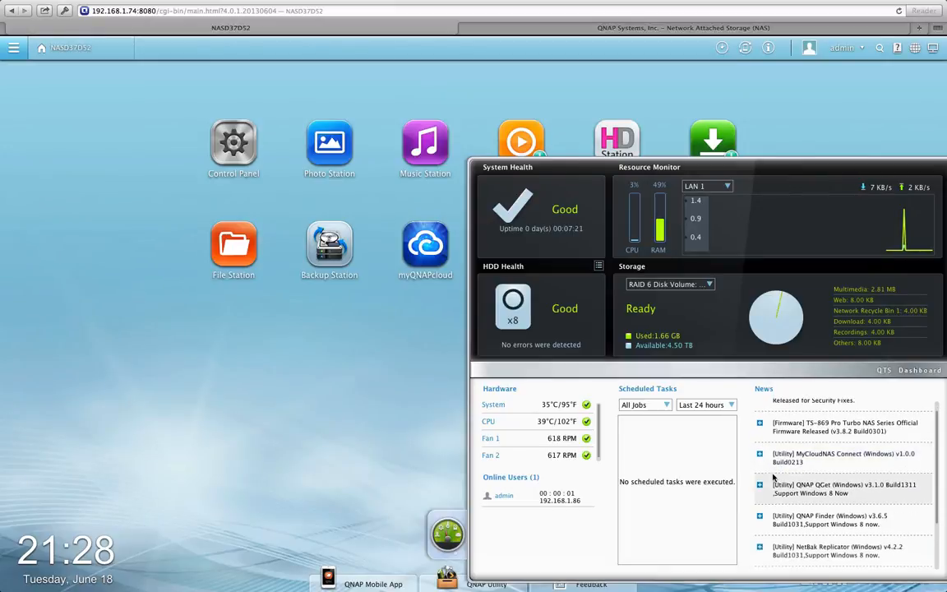
click(328, 389)
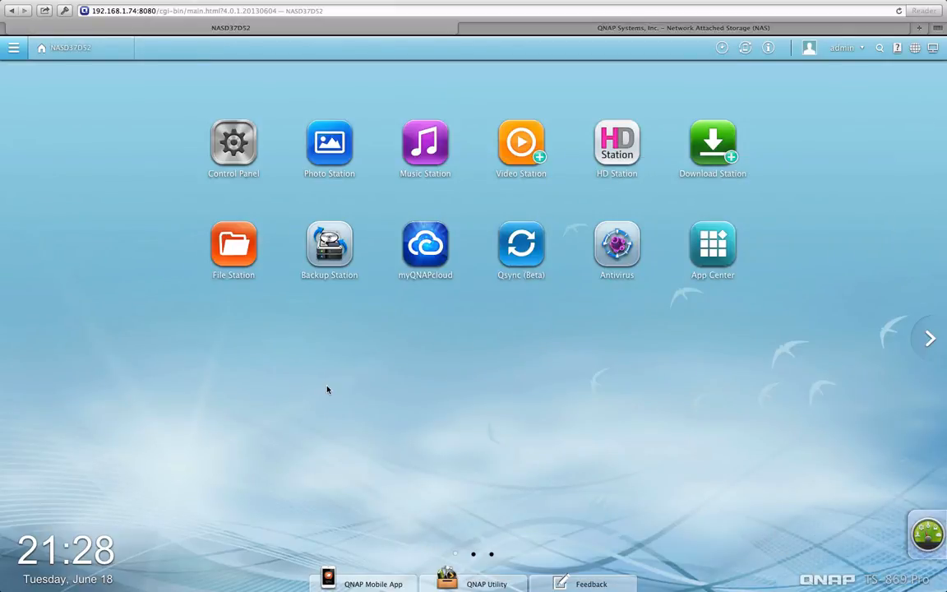
Open Control Panel on Applications > HD Station, listing My NAS, XBMC, Chrome and YouTube
click(240, 129)
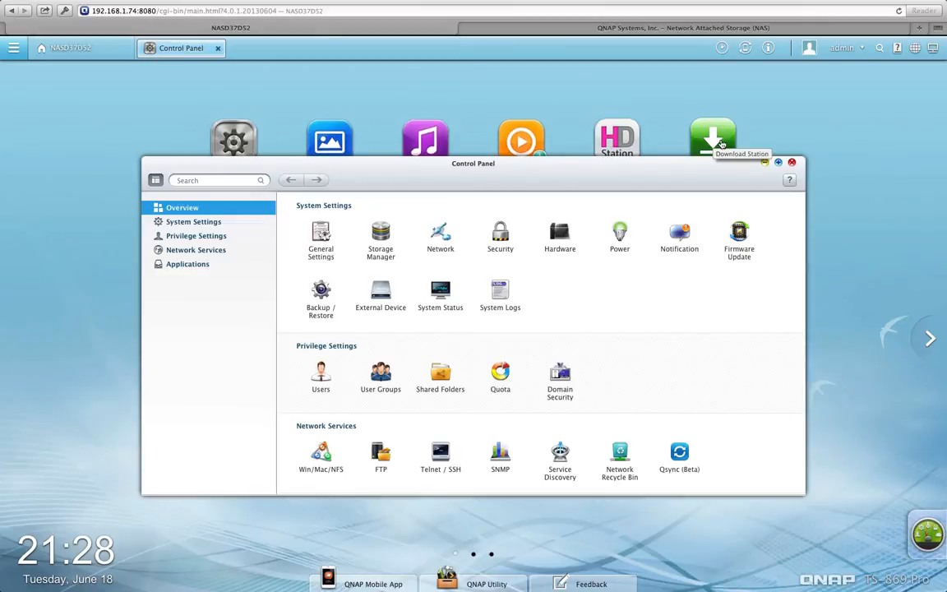
click(764, 164)
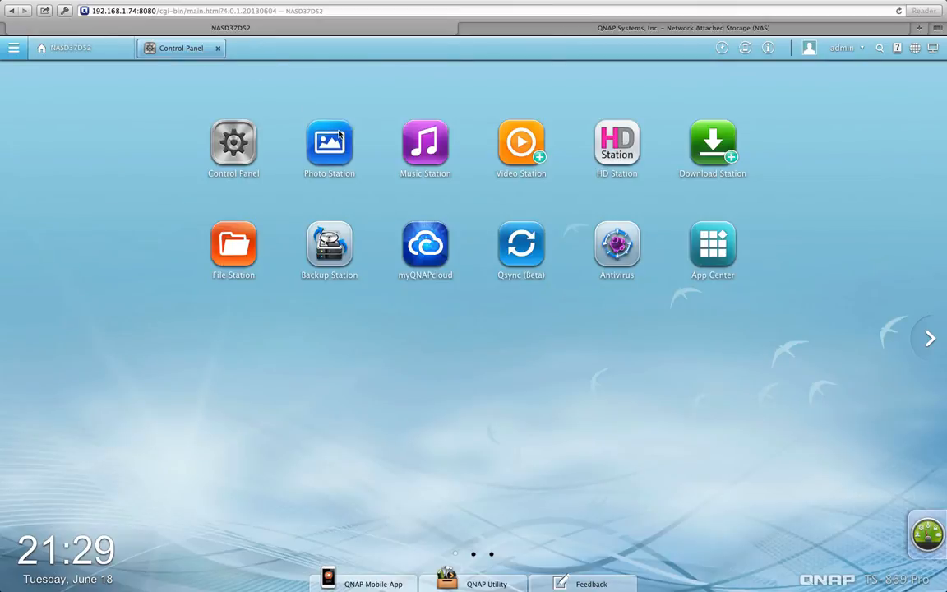
click(593, 133)
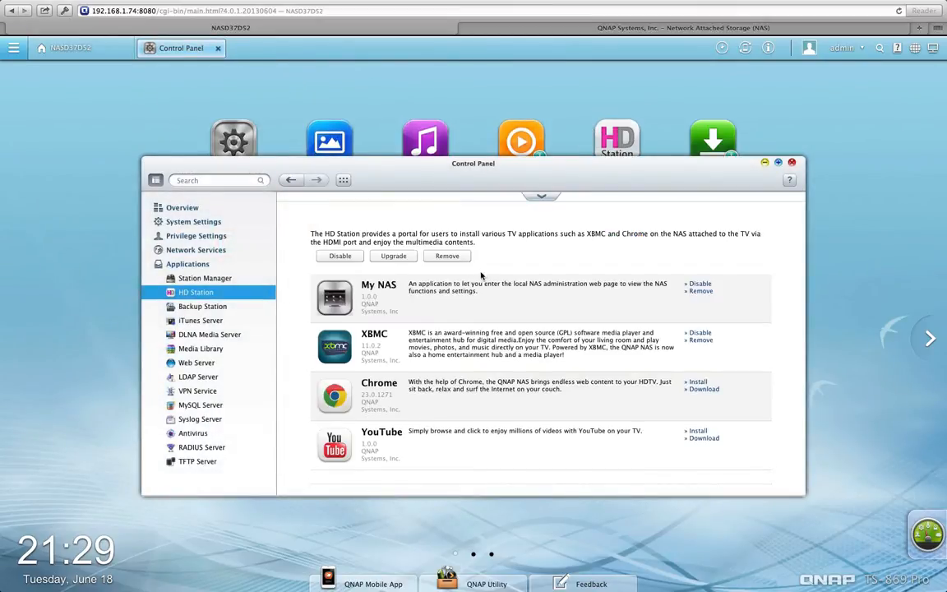
Open File Station and move the Control Panel window up and to the right
click(765, 162)
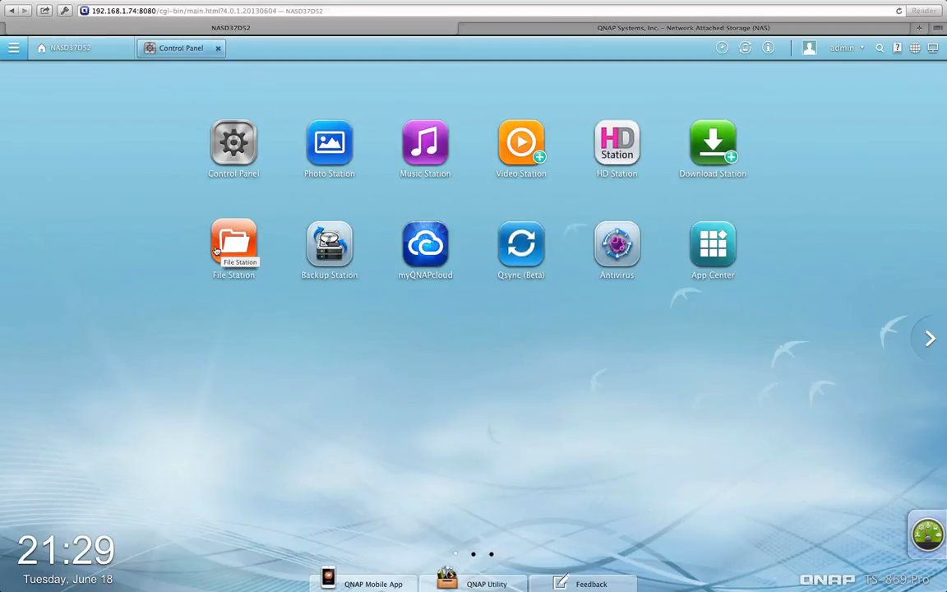
click(215, 251)
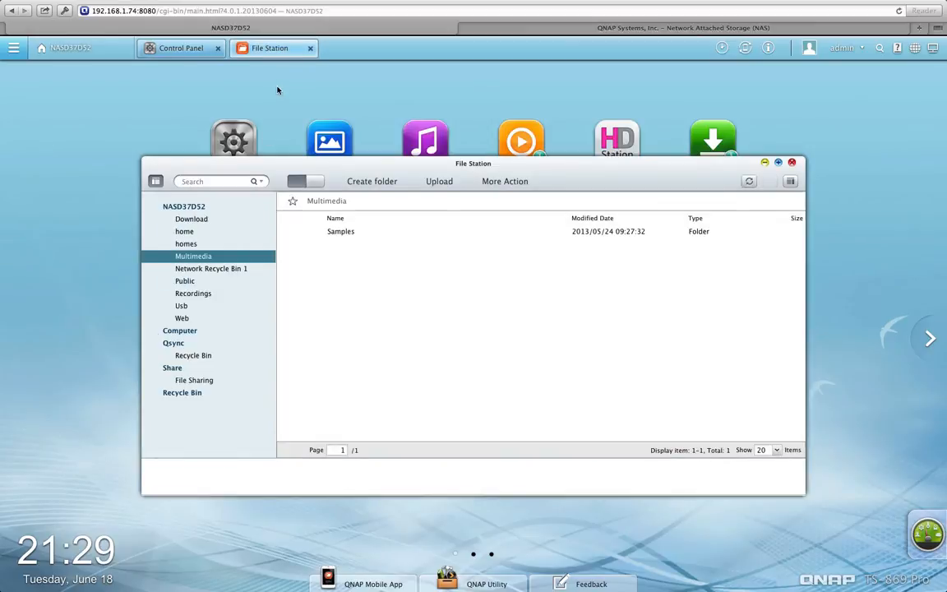
click(210, 51)
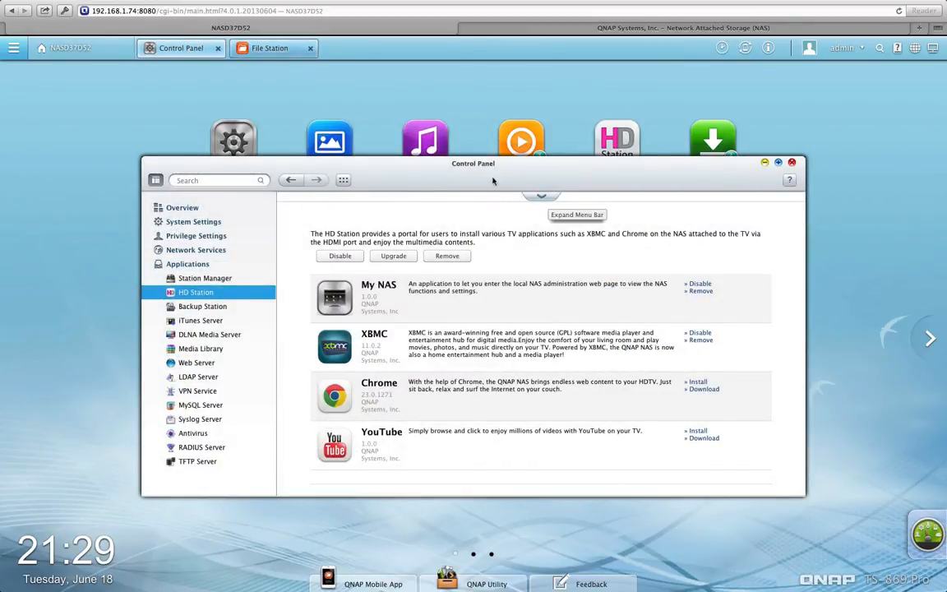
drag(465, 164, 616, 120)
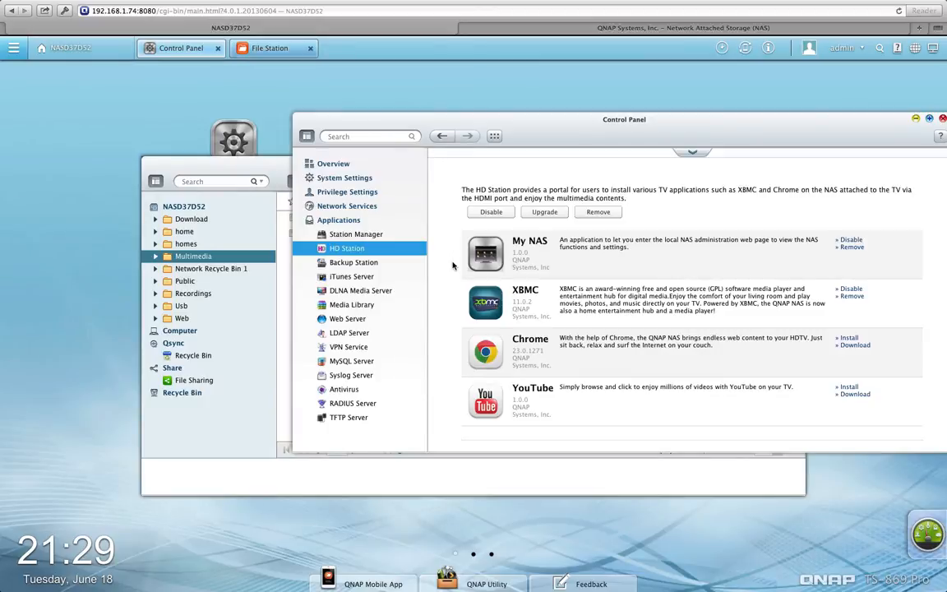
Switch between File Station and Control Panel, then close File Station
click(218, 436)
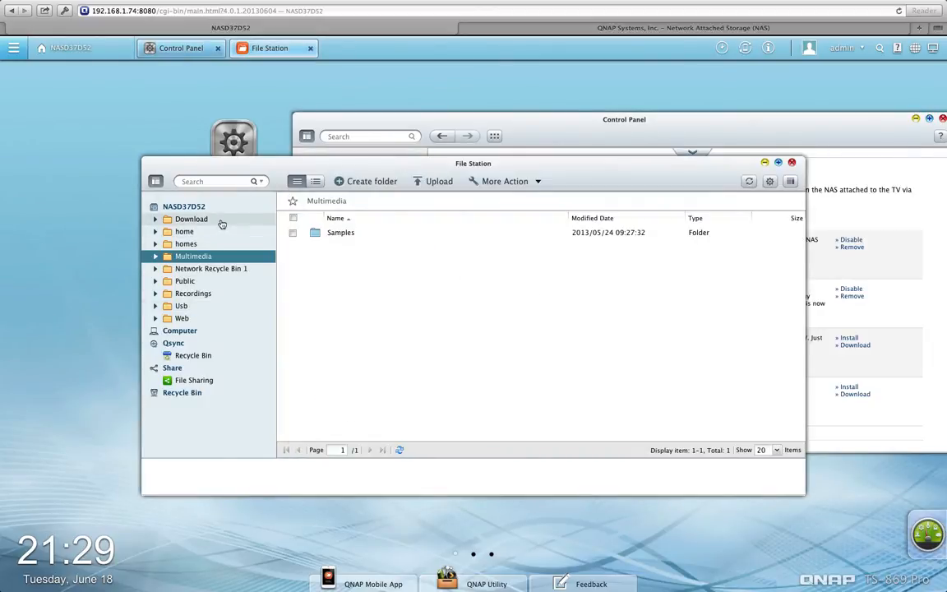
click(171, 52)
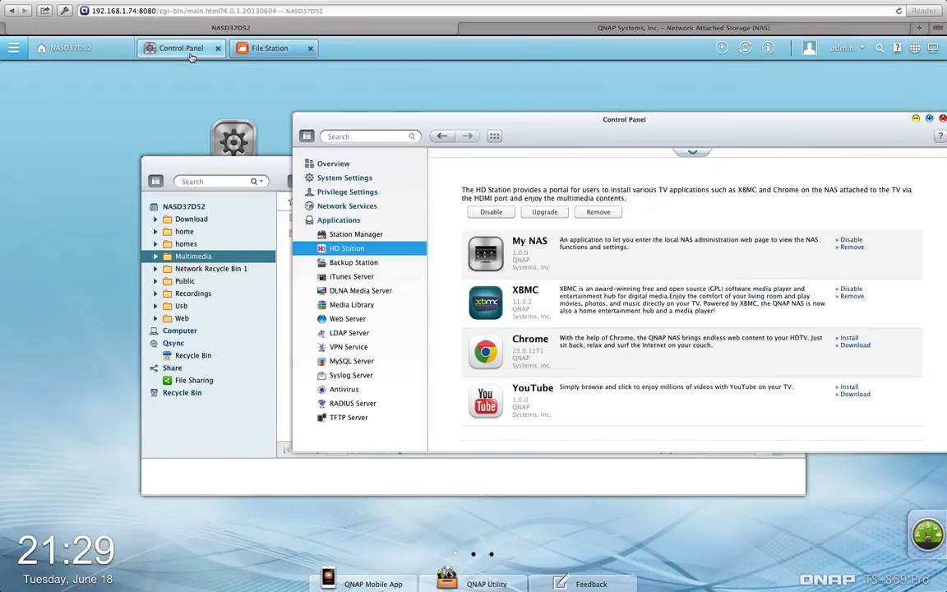
click(310, 47)
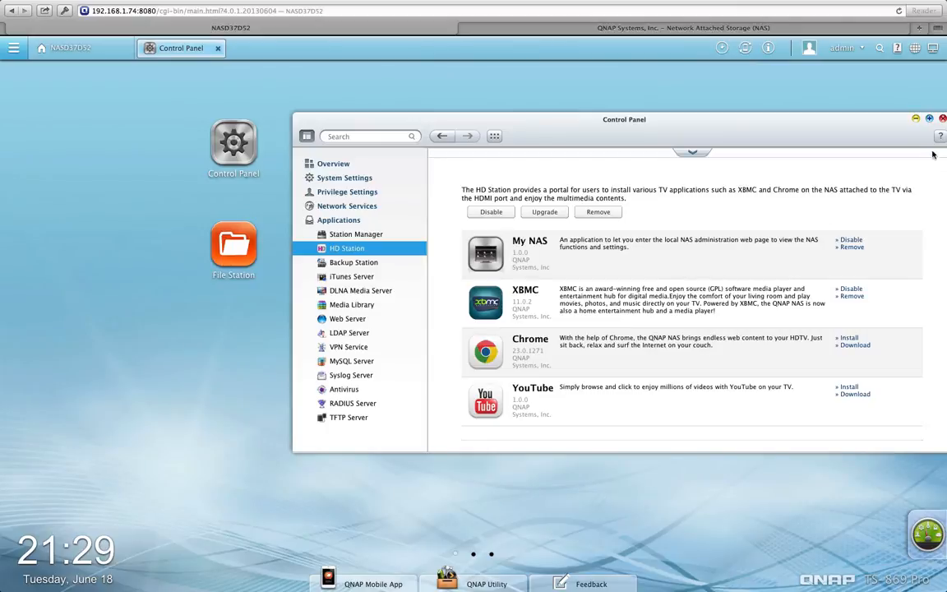
Maximize the Control Panel and move through Overview, System Settings and General Settings to Storage Manager's drive list
click(929, 119)
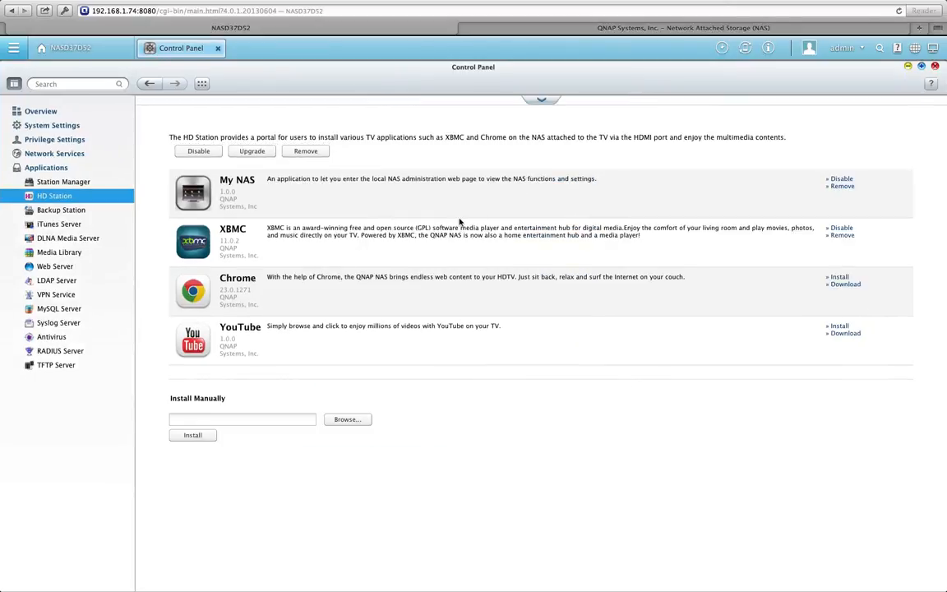
click(90, 111)
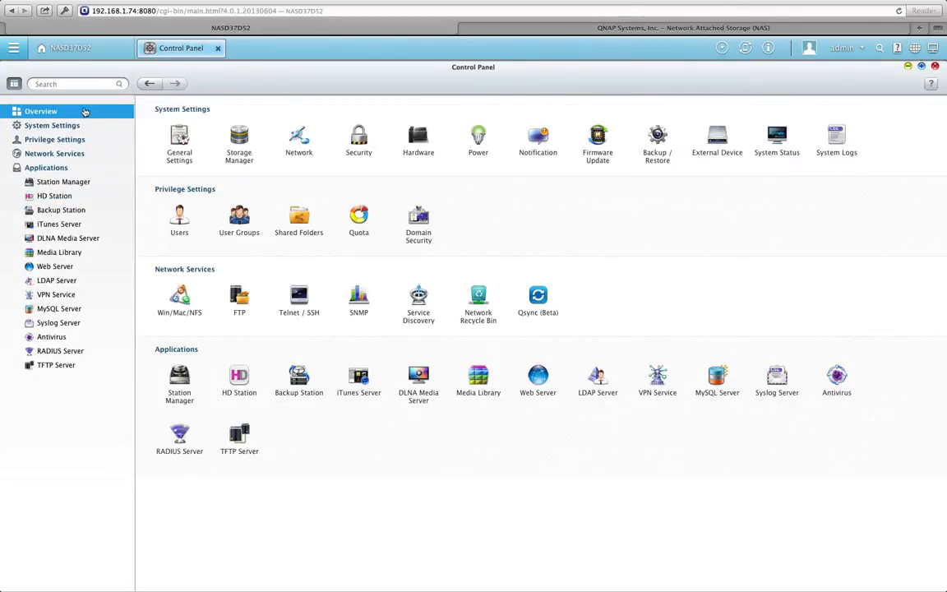
click(81, 125)
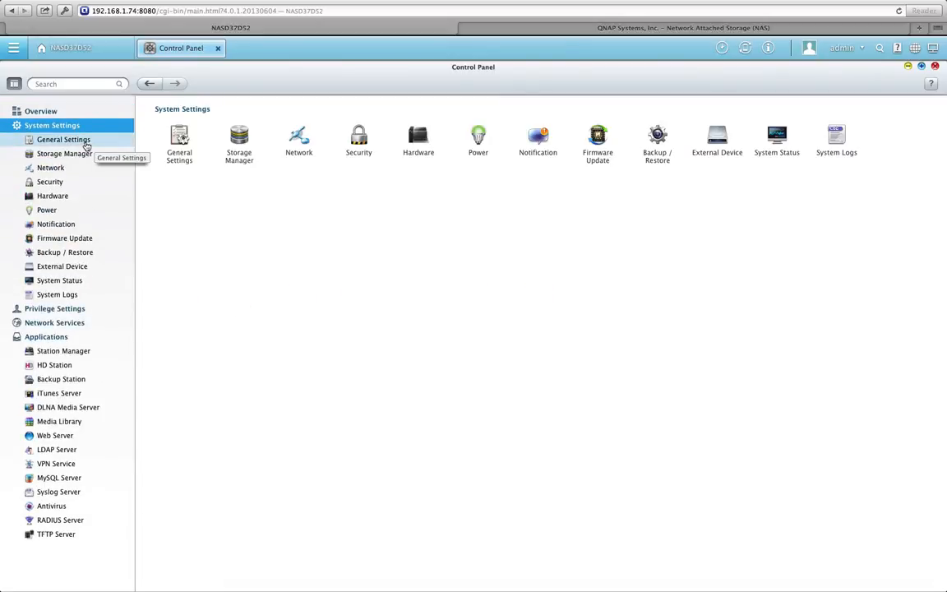
click(85, 144)
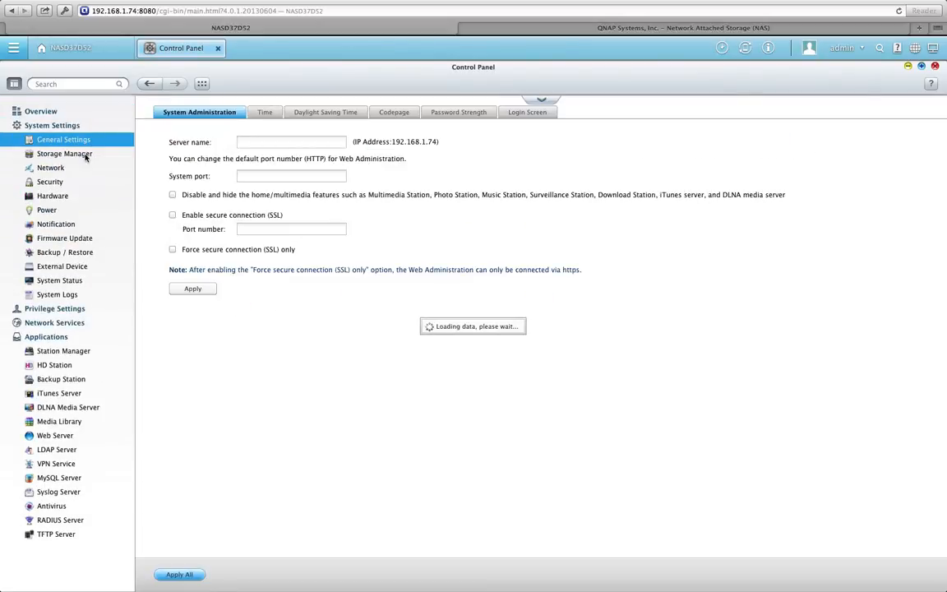
click(87, 156)
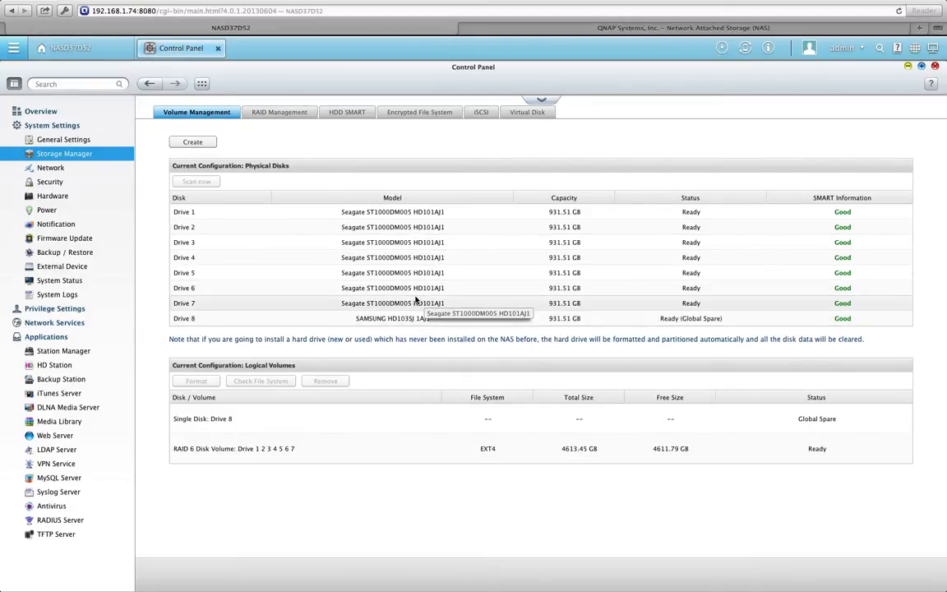
Check the RAID 6 volume on Drives 1–7 in RAID Management, then view the Network settings
click(303, 120)
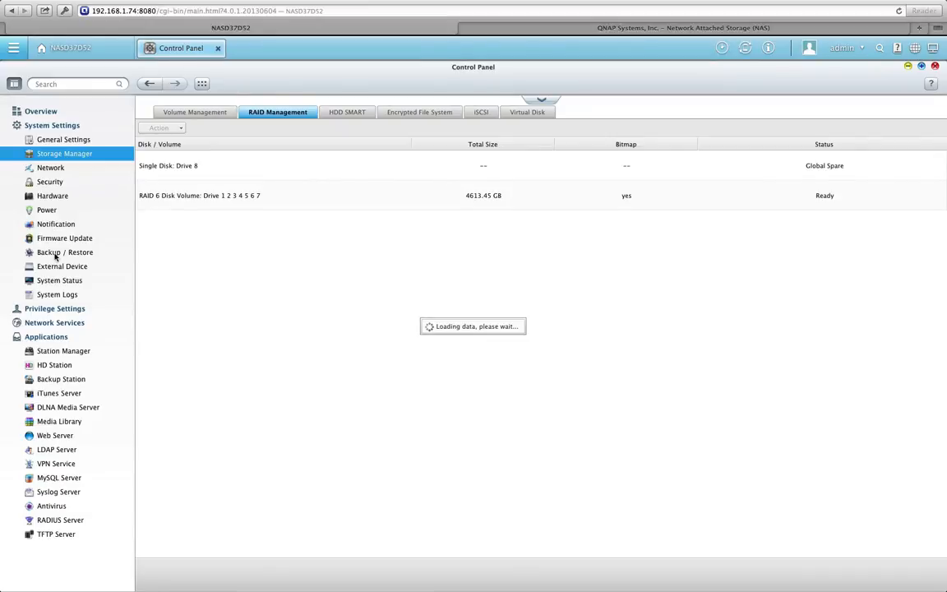
click(84, 170)
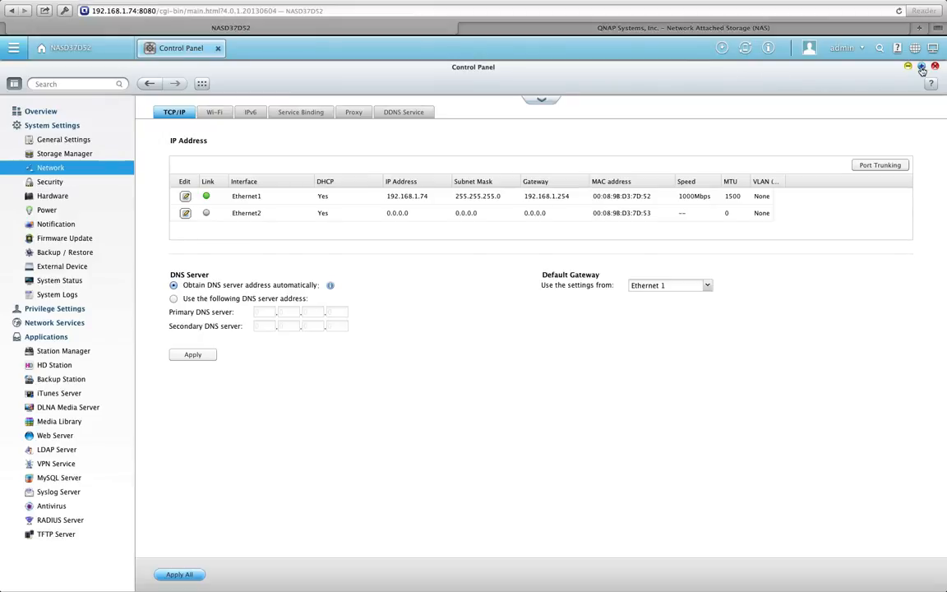
Restore the Control Panel to a smaller window and view the Hardware, Power and Privilege settings
click(922, 67)
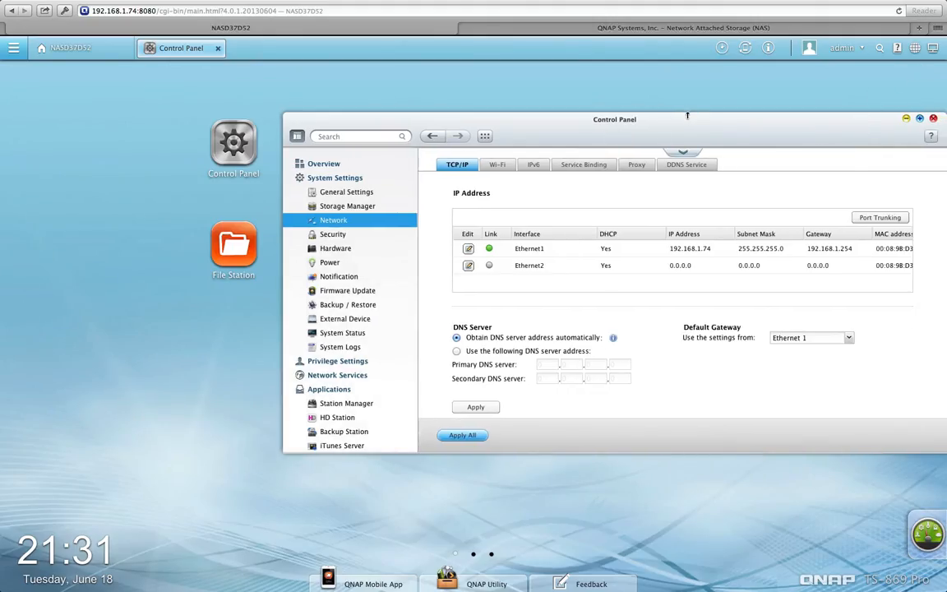
drag(687, 111, 510, 107)
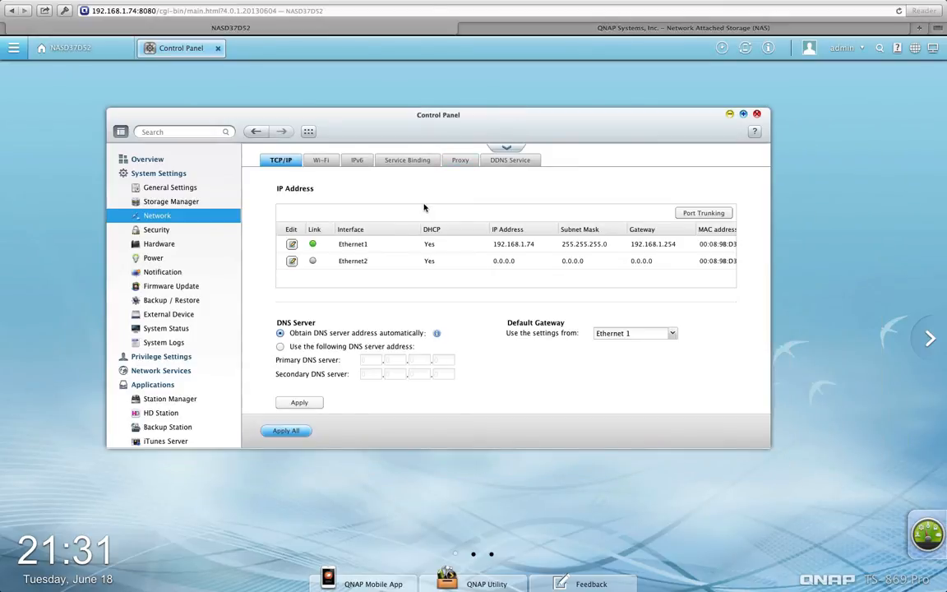
click(188, 247)
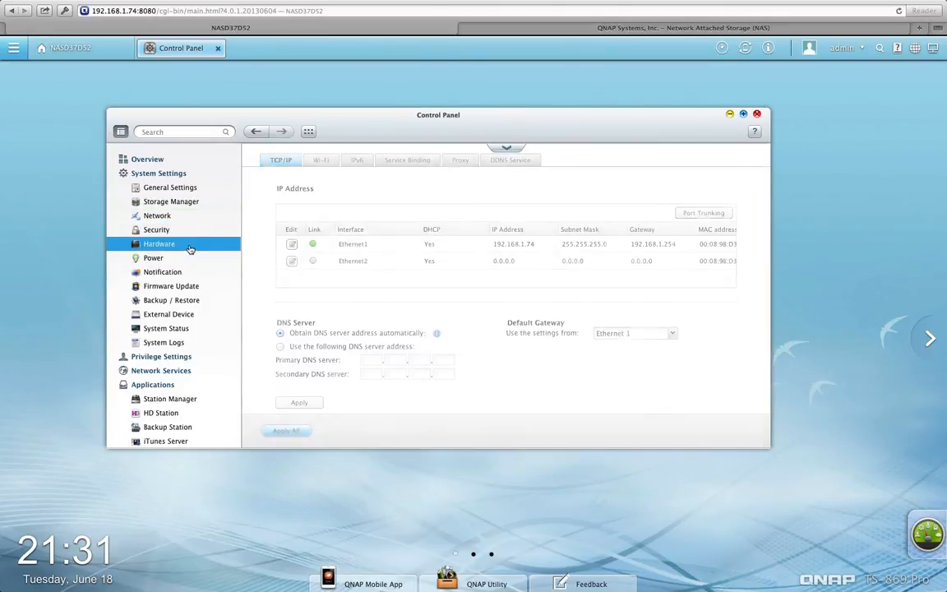
click(183, 259)
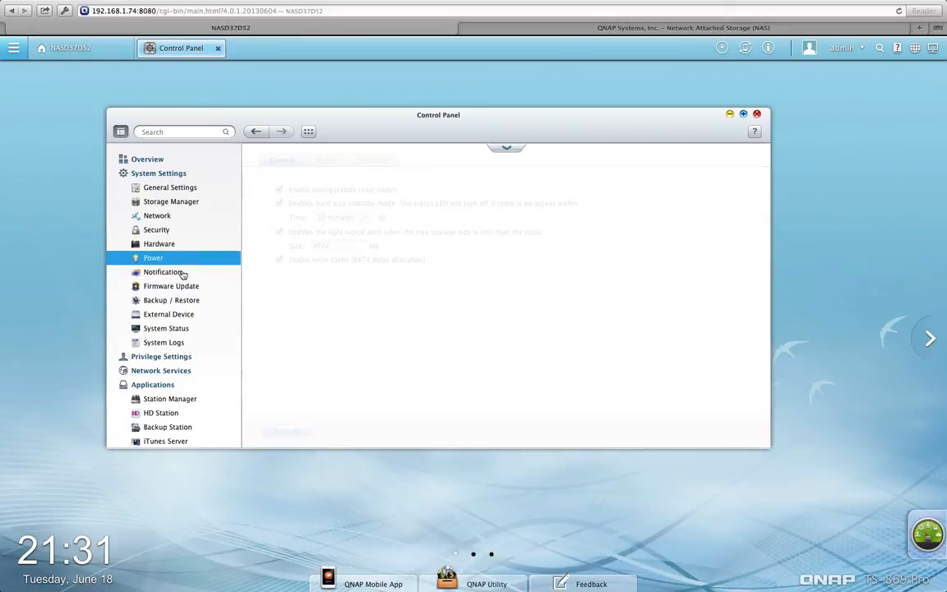
scroll(188, 306, down, 1)
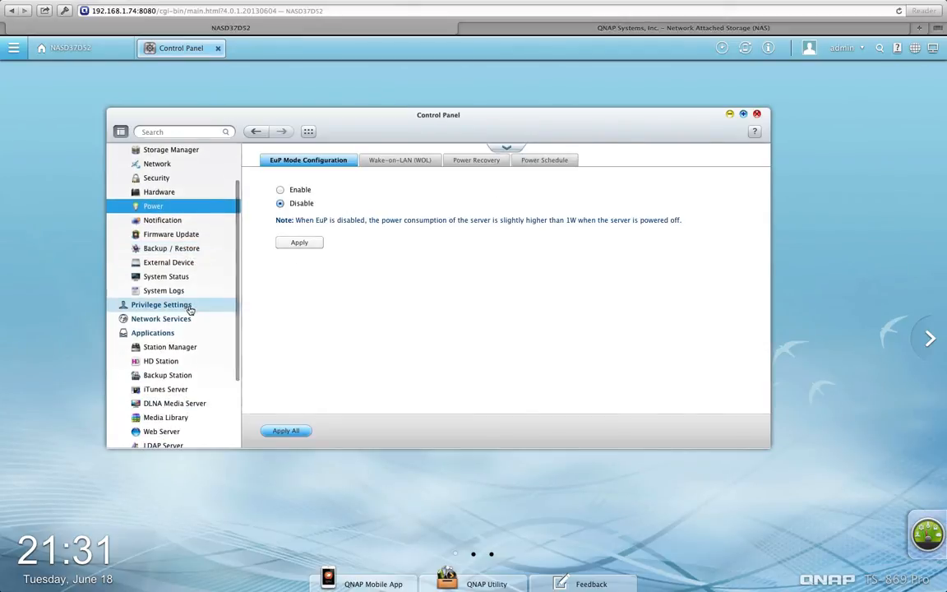
click(190, 307)
View the Applications overview, MySQL Server and Syslog Server settings, then close the Control Panel
scroll(198, 359, down, 3)
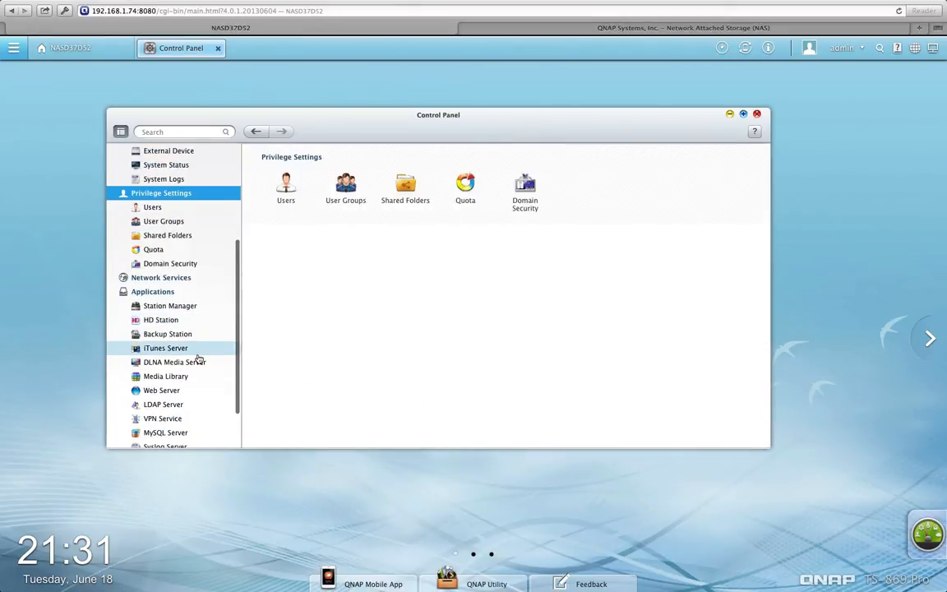
click(186, 292)
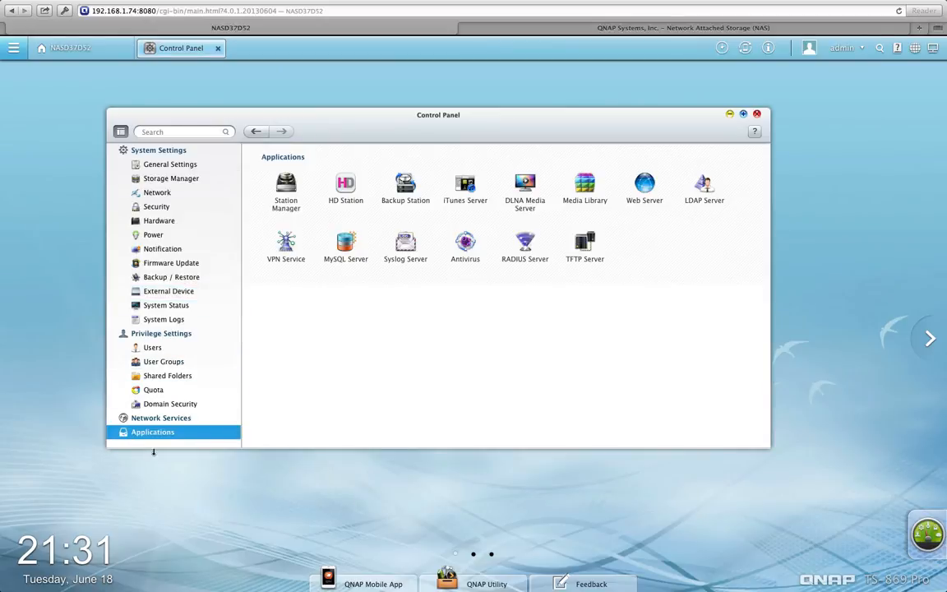
scroll(172, 391, down, 4)
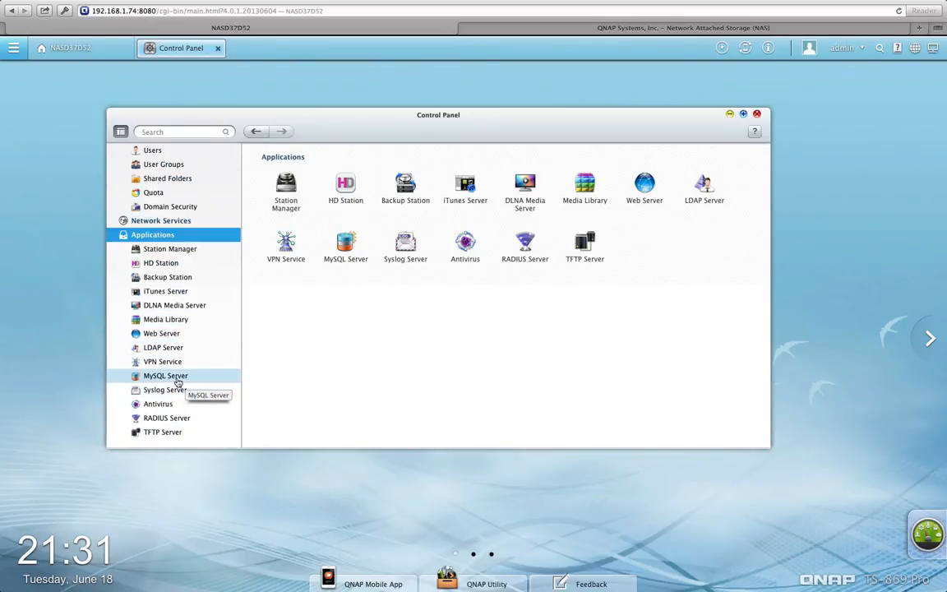
click(169, 376)
click(179, 390)
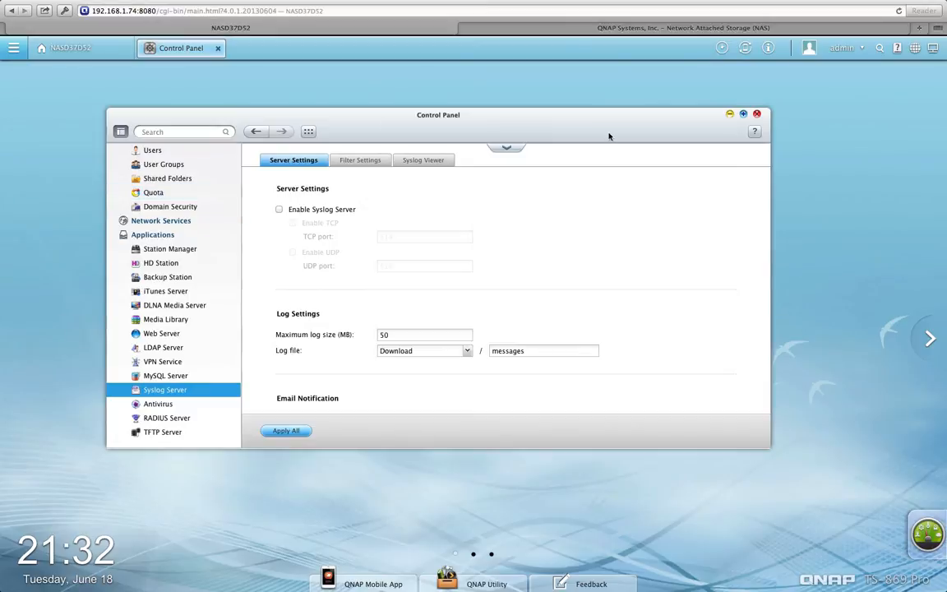
click(757, 115)
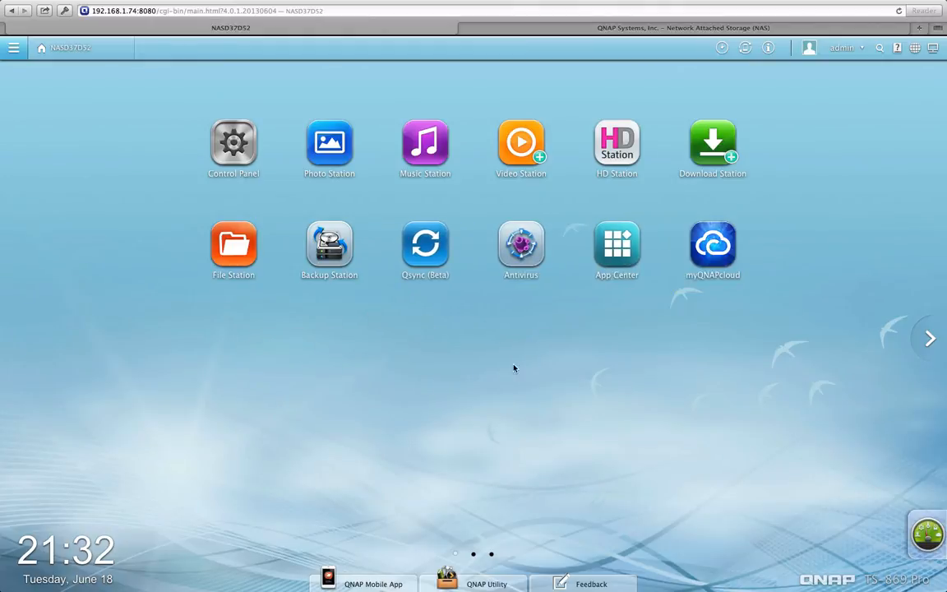
Open myQNAPcloud's VPN settings and toggle the PPTP VPN server on and back off
click(714, 242)
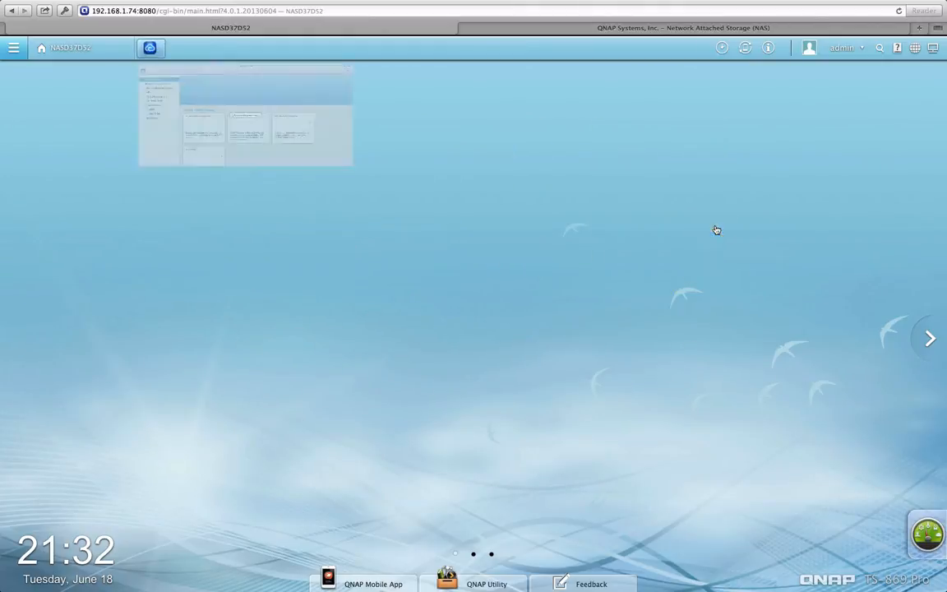
scroll(469, 417, down, 2)
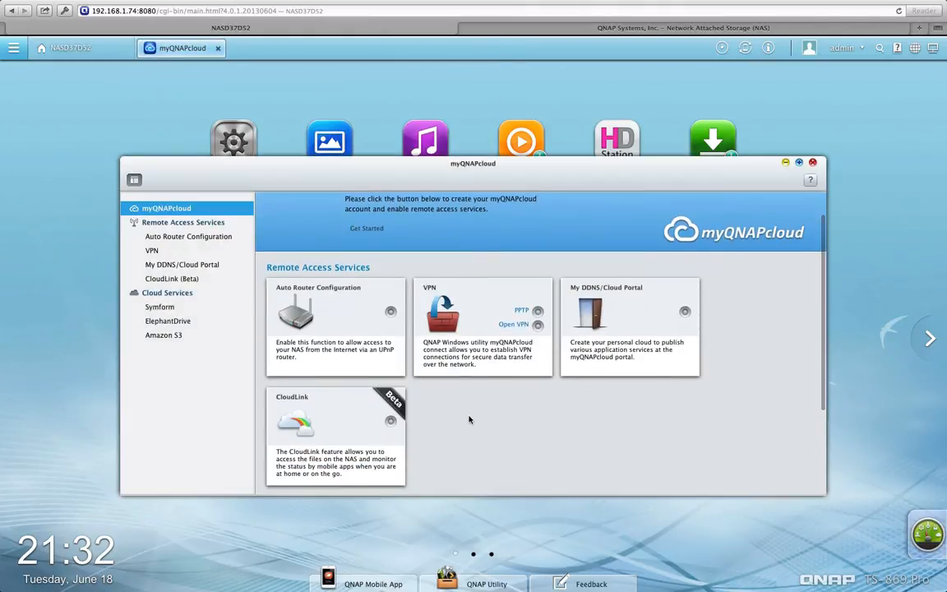
click(540, 329)
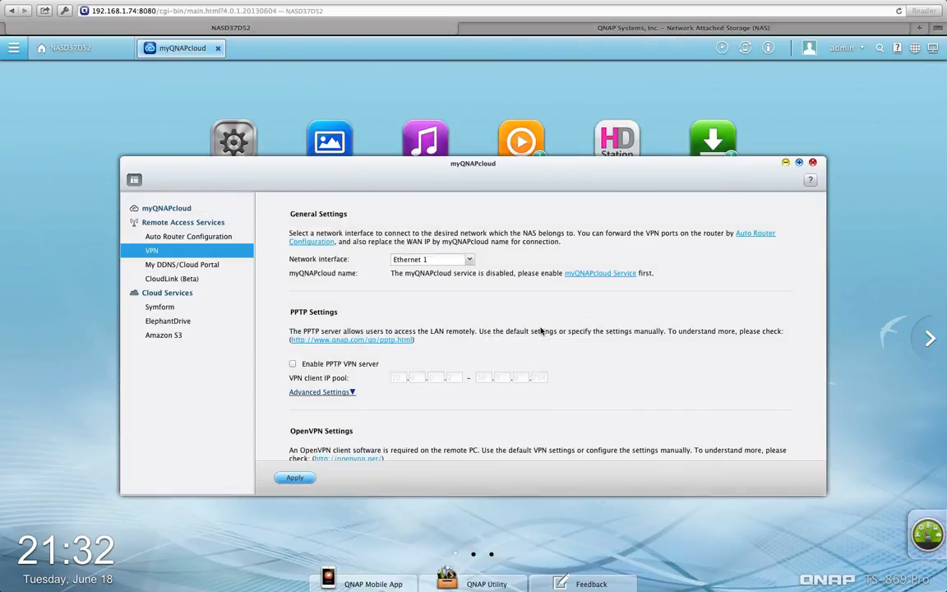
scroll(464, 311, down, 1)
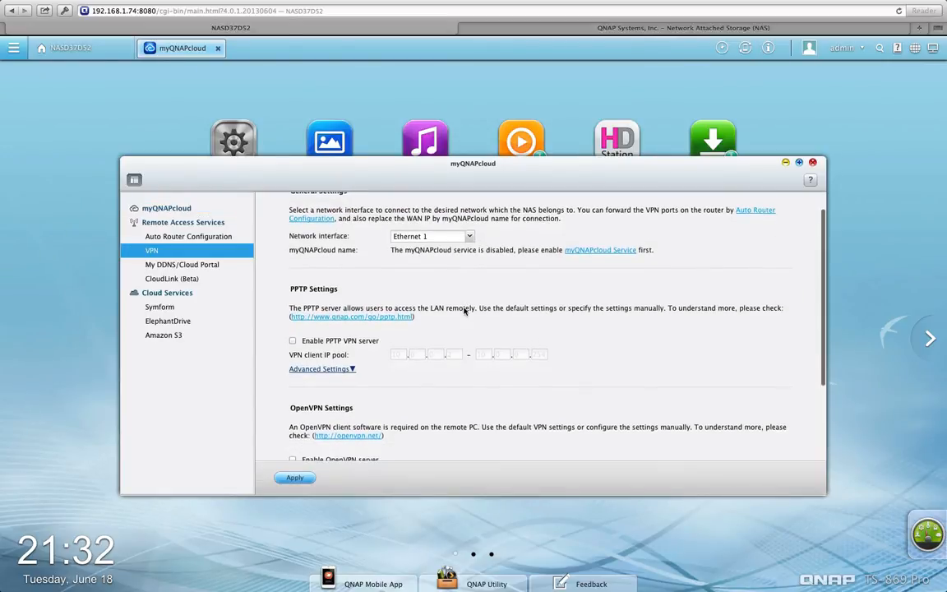
scroll(466, 311, down, 1)
click(310, 322)
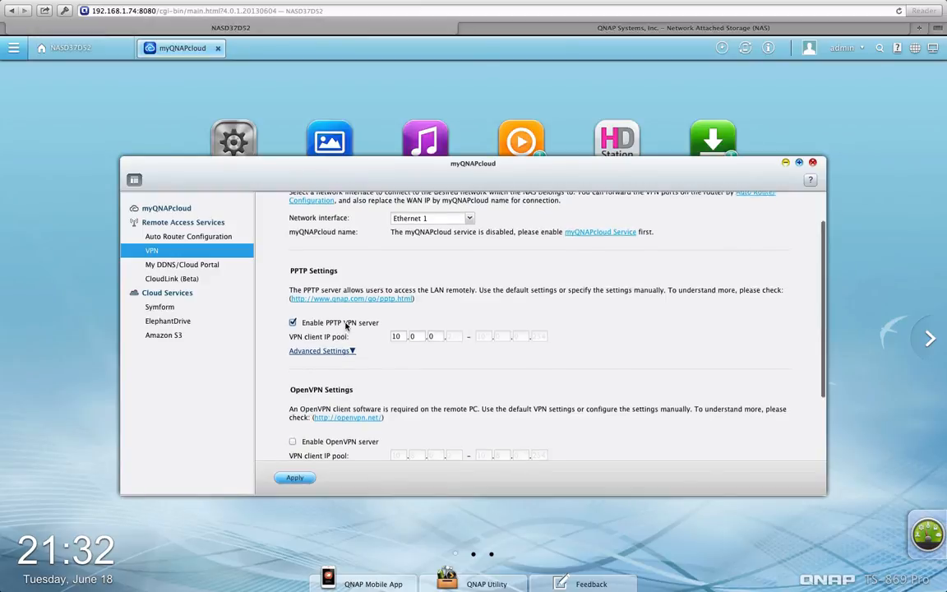
scroll(333, 327, up, 2)
scroll(317, 331, down, 3)
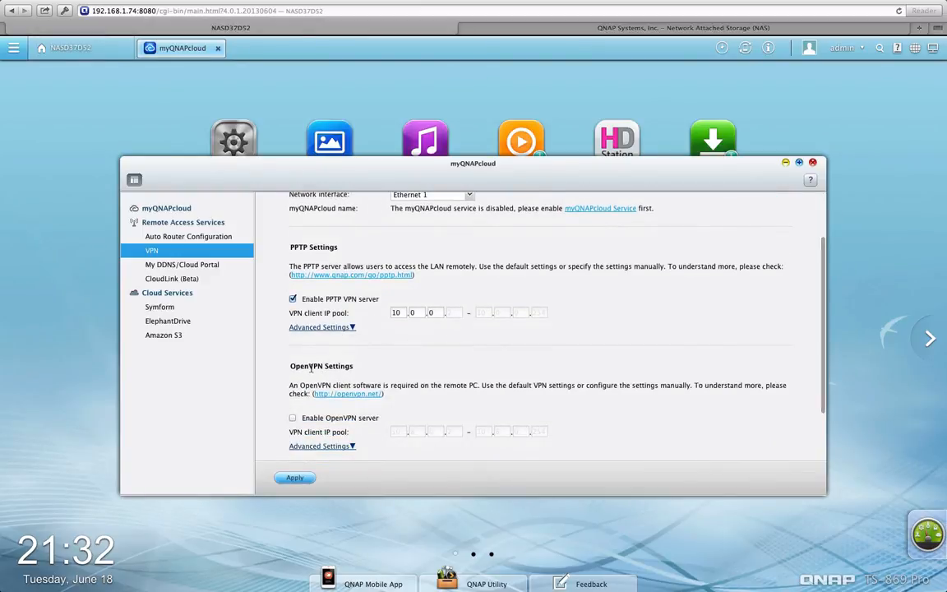
scroll(304, 362, down, 3)
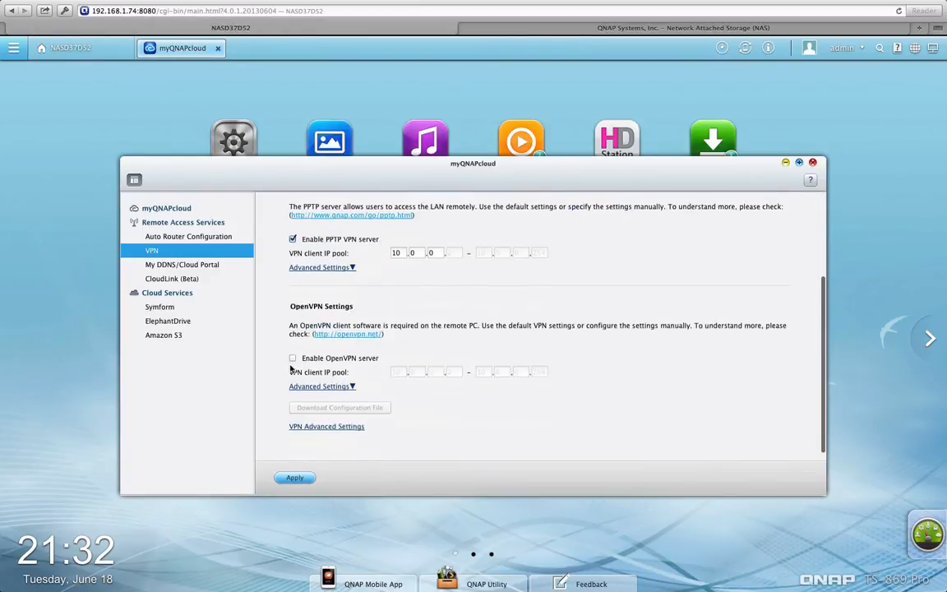
click(293, 239)
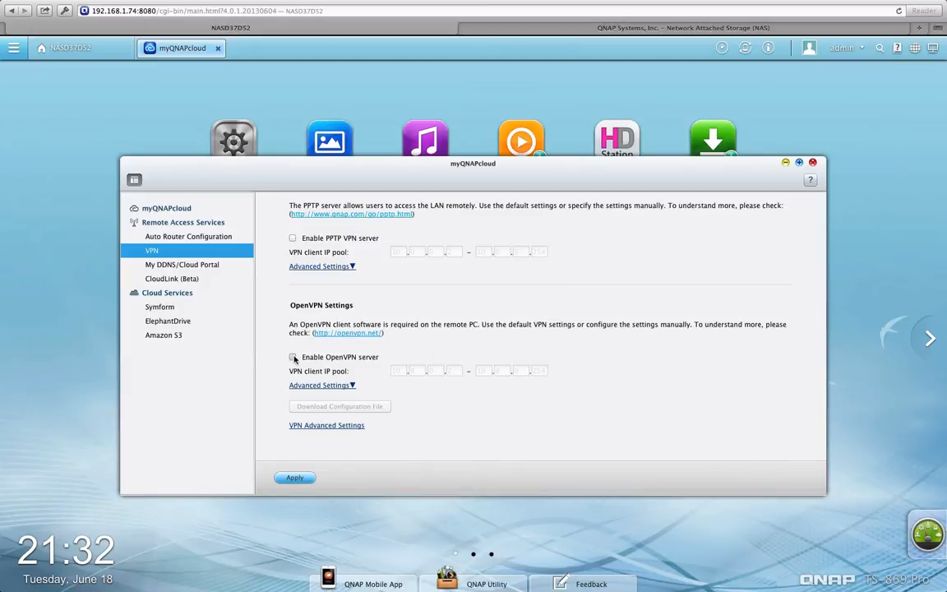
Enable the OpenVPN server with client IP pool 192.168.1 and apply the settings
click(292, 358)
scroll(395, 419, down, 1)
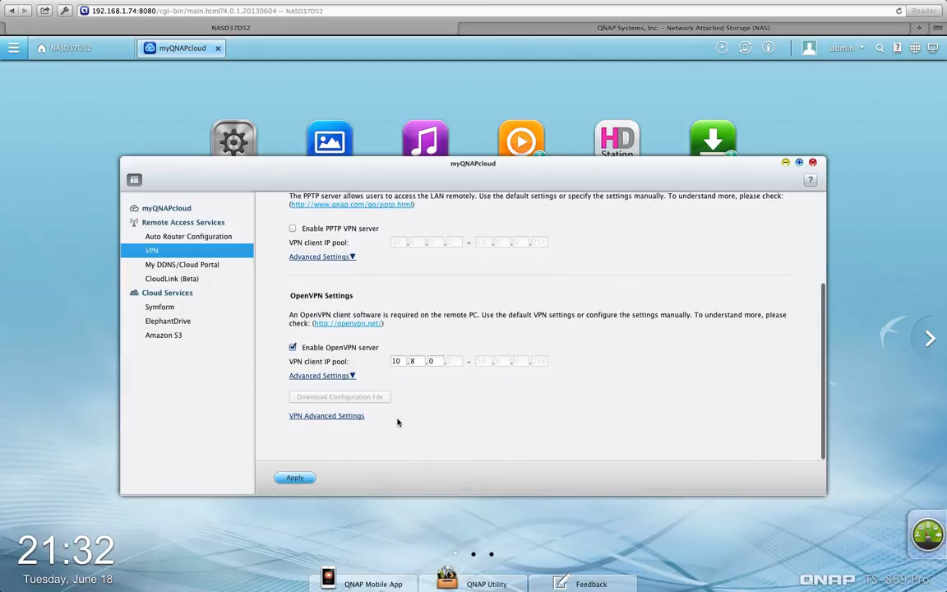
double_click(396, 363)
text(192)
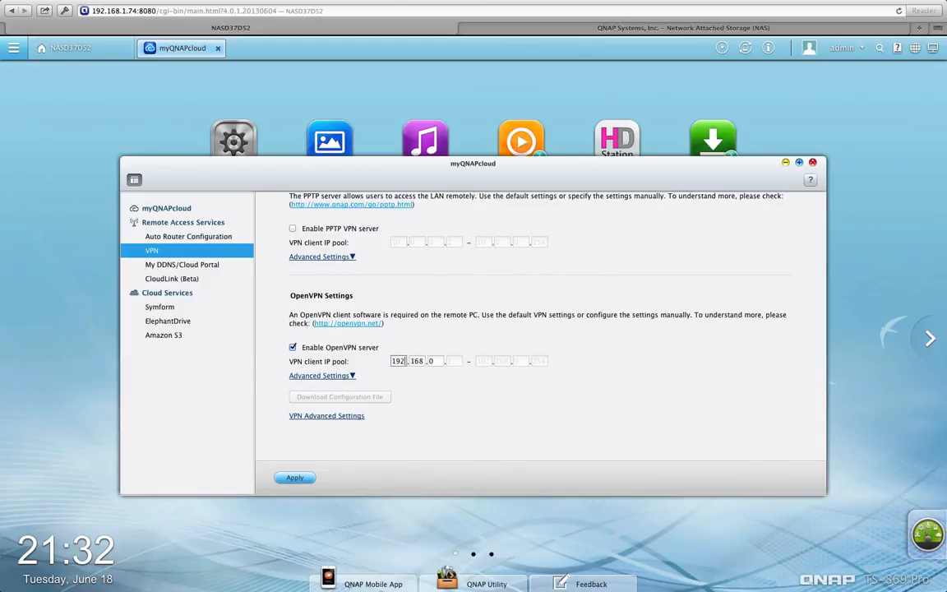
key(Tab)
key(Tab)
text(1)
key(Tab)
key(Tab)
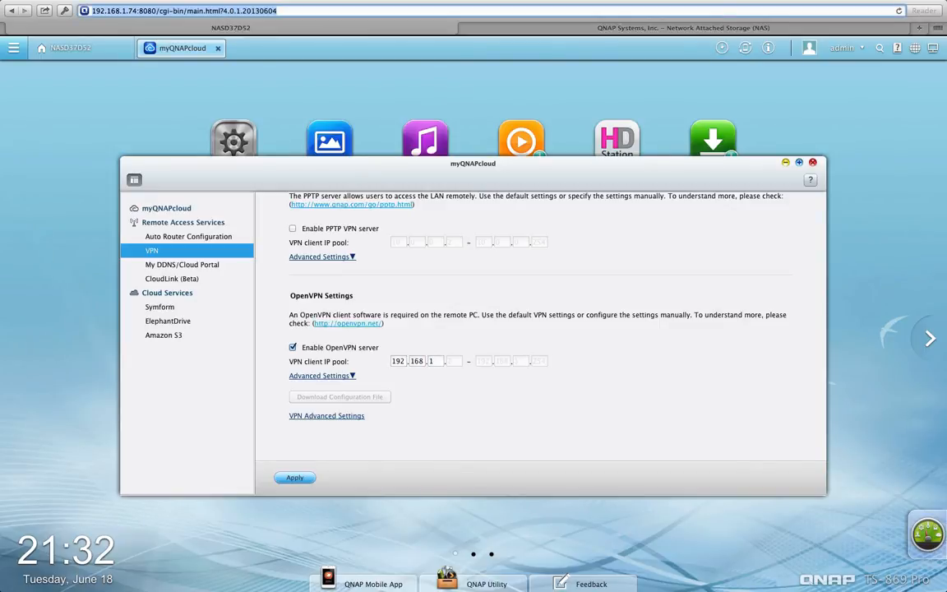
click(297, 478)
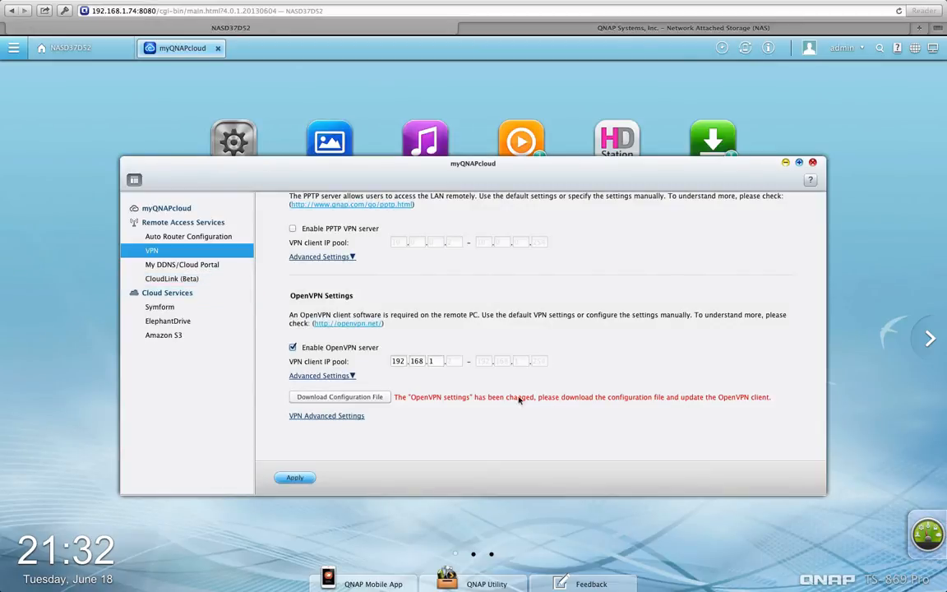
click(216, 297)
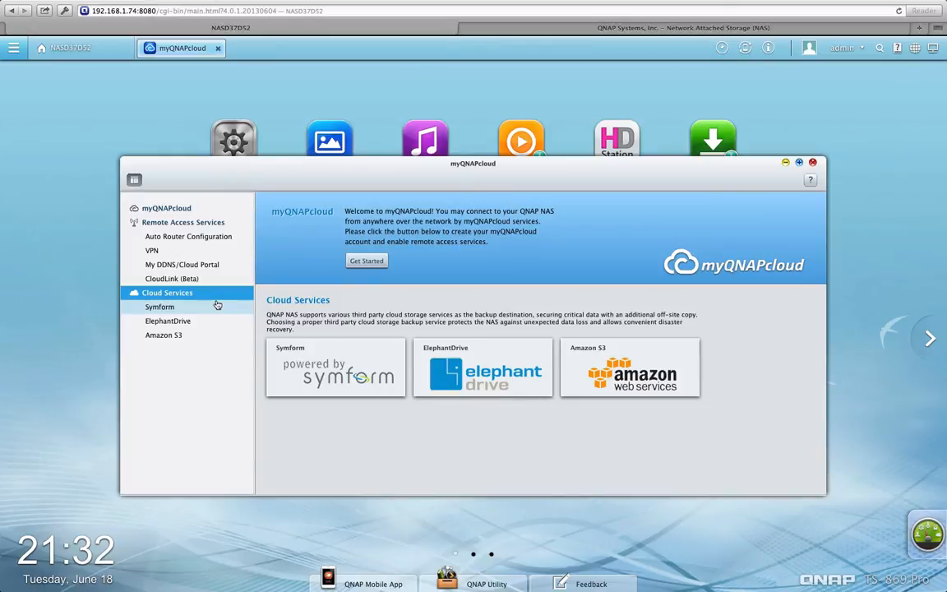
Decline the sign-in prompts for CloudLink and My DDNS/Cloud Portal, close myQNAPcloud, and launch Qsync (Beta)
click(222, 280)
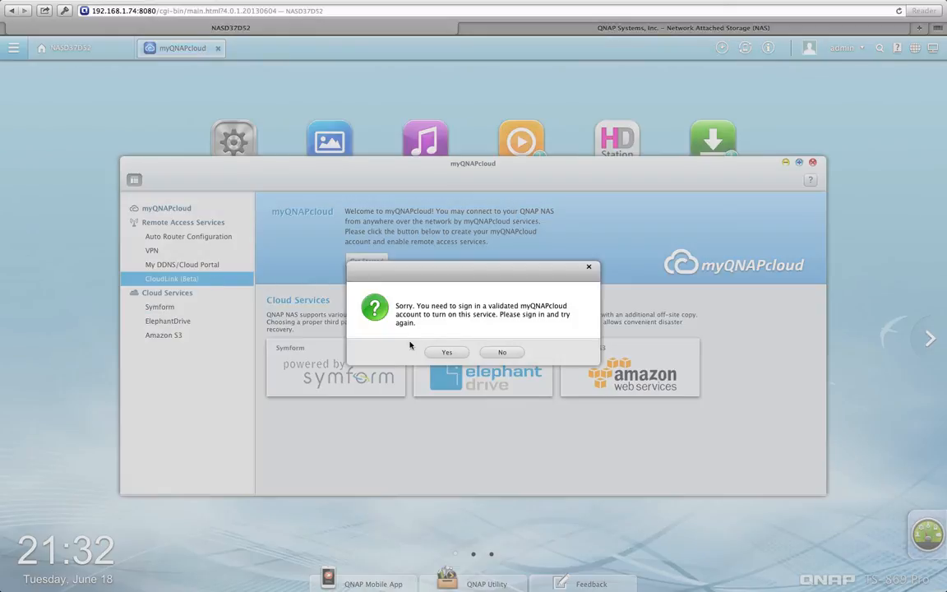
click(498, 352)
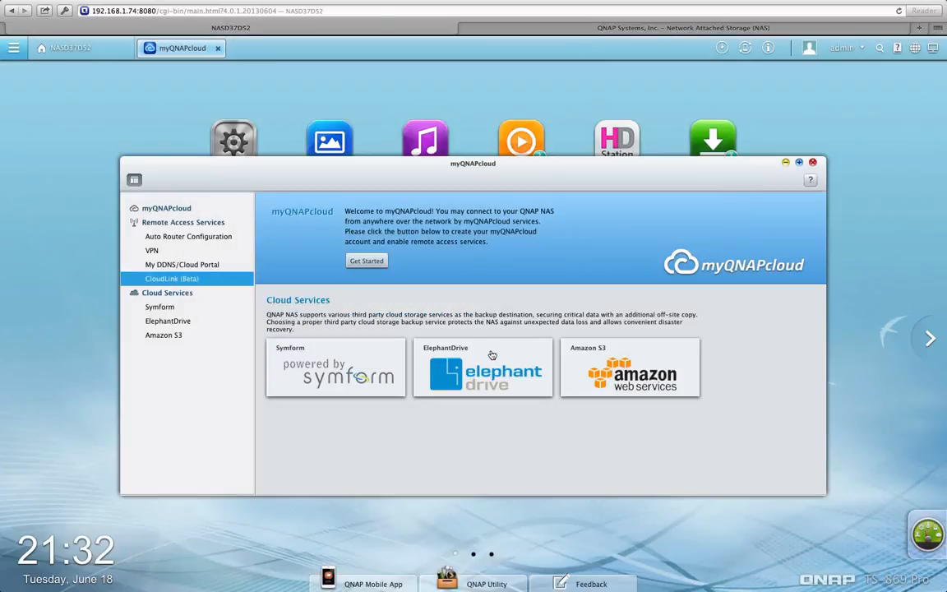
click(191, 264)
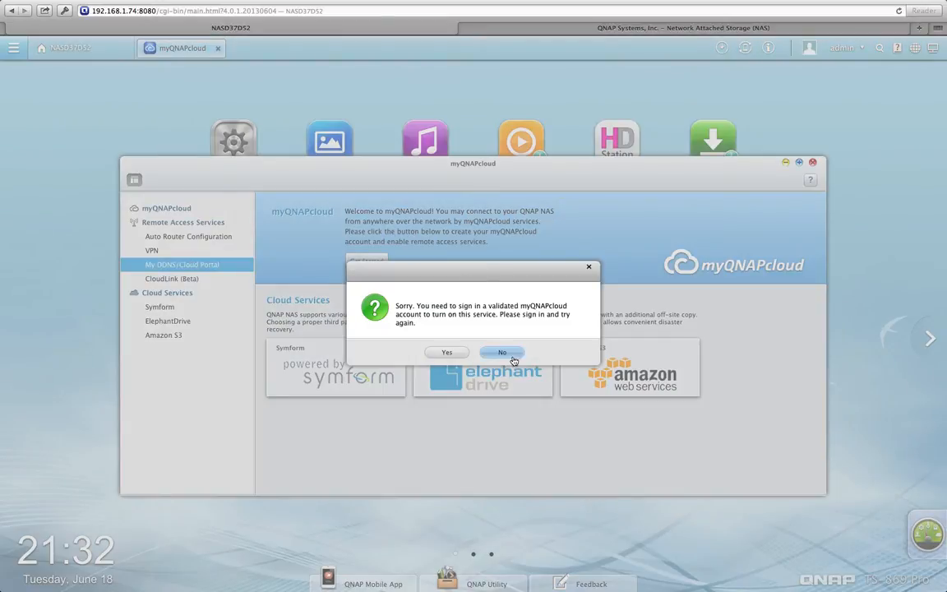
click(510, 355)
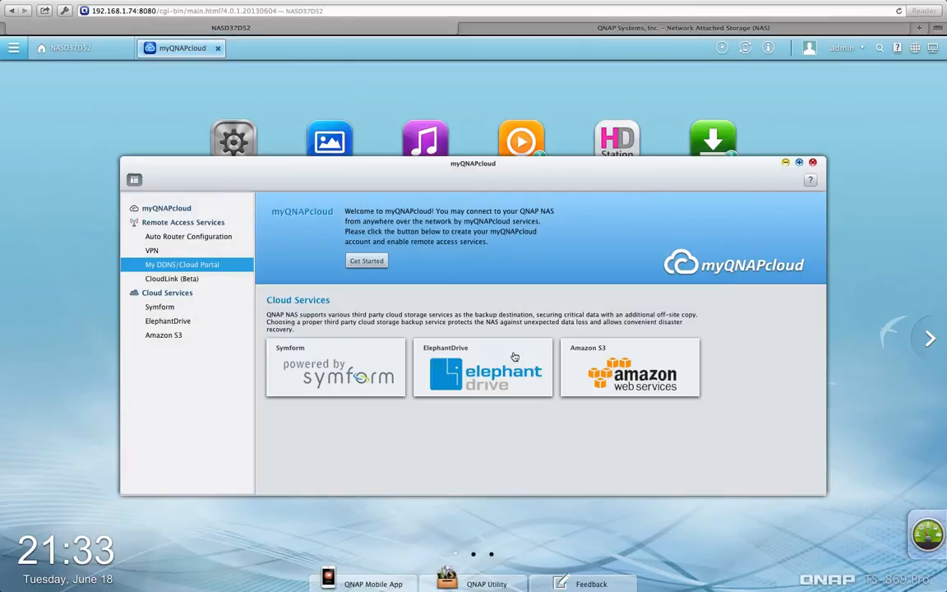
click(812, 162)
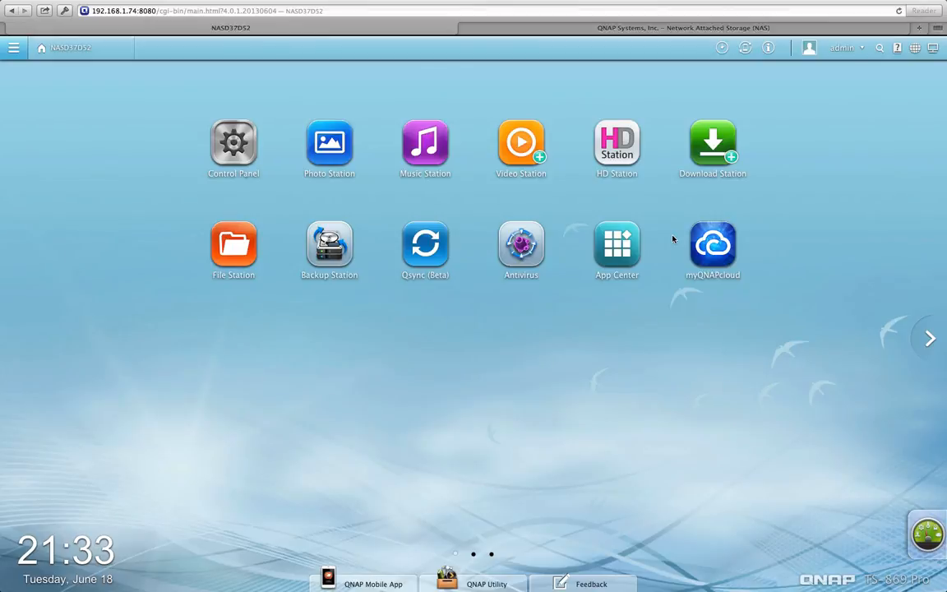
click(423, 247)
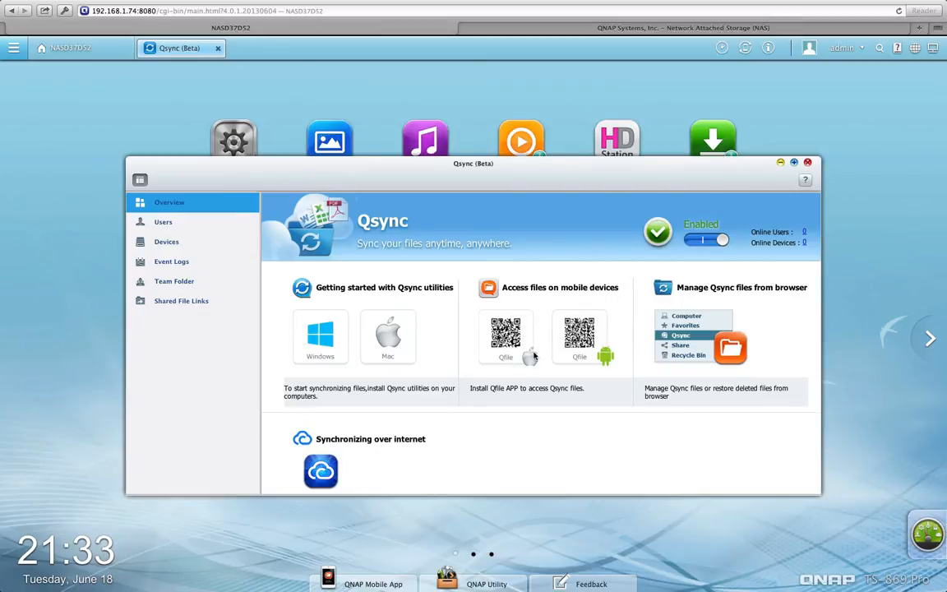
Scroll through the Qsync overview showing Windows/Mac utilities and Qfile codes for mobile devices
scroll(539, 337, down, 2)
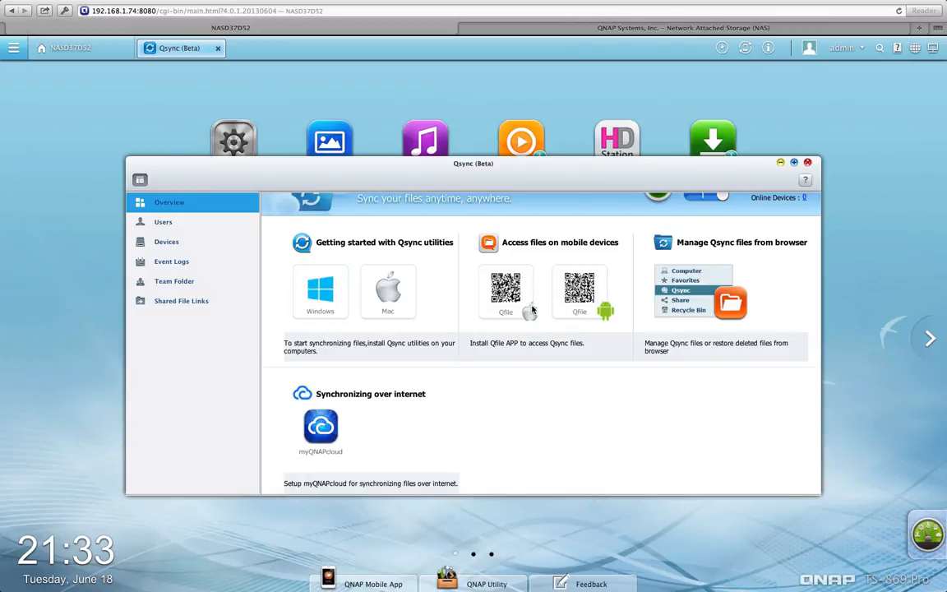
scroll(534, 311, up, 2)
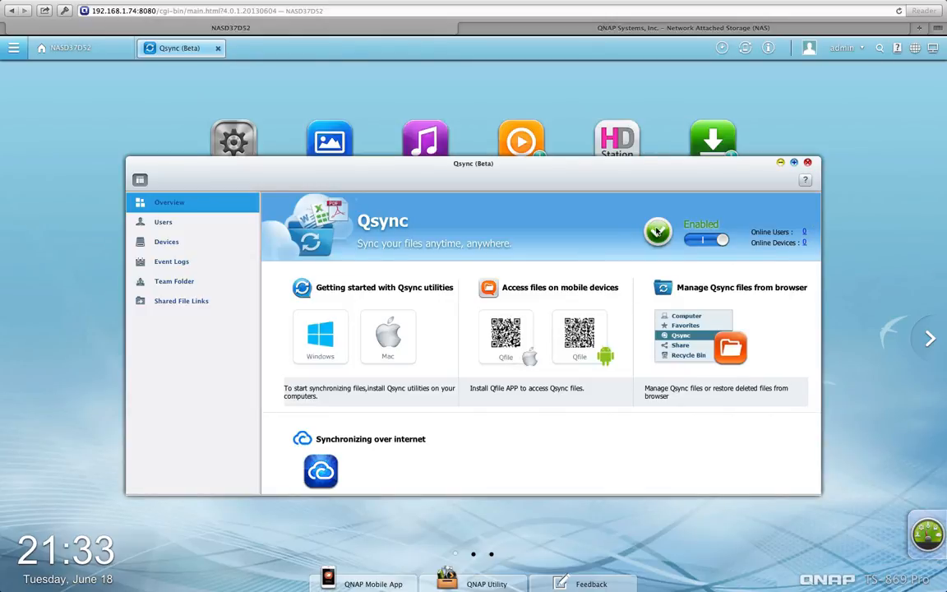
Review Qsync's Users, Devices, Event Logs, Team Folder and Shared File Links pages
click(212, 221)
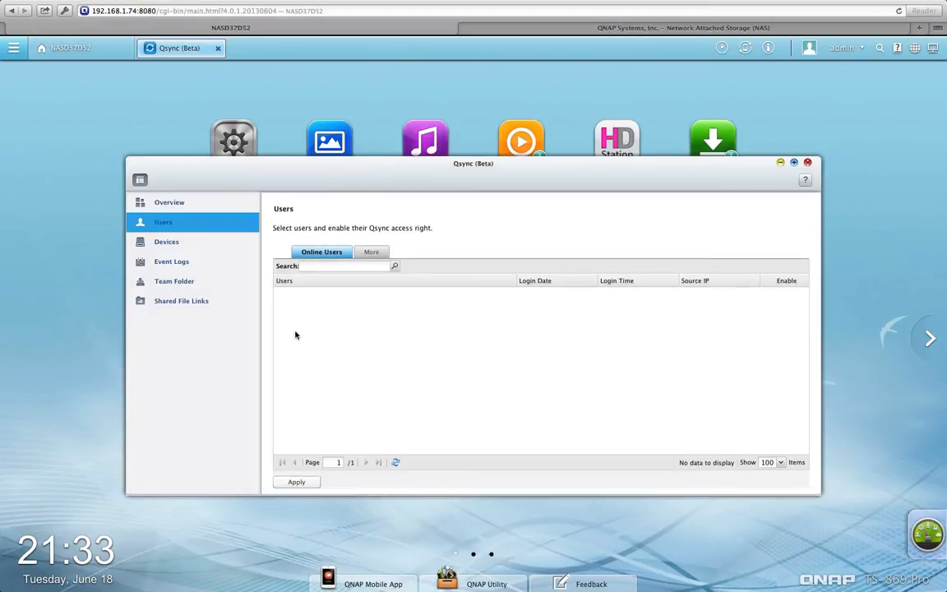
click(200, 244)
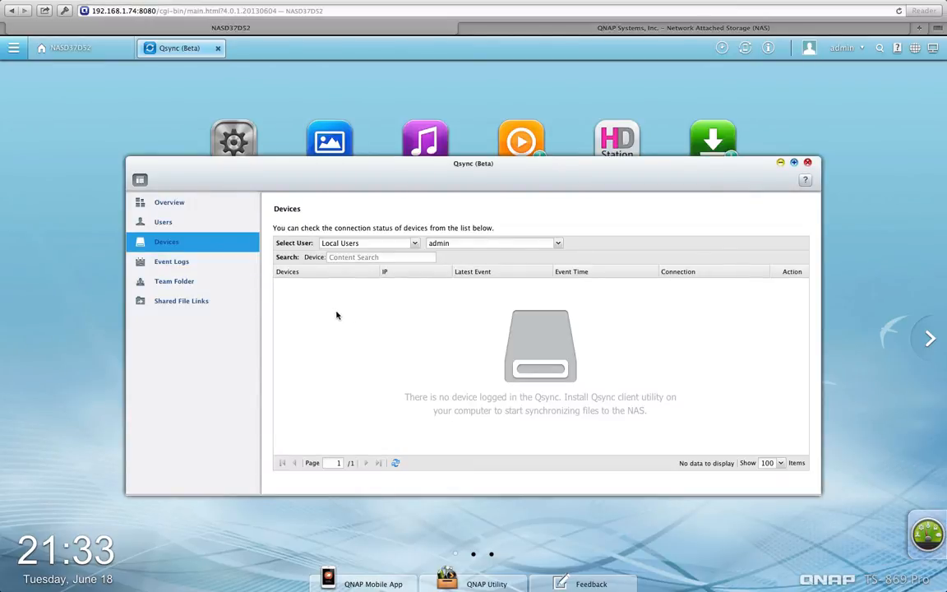
click(192, 261)
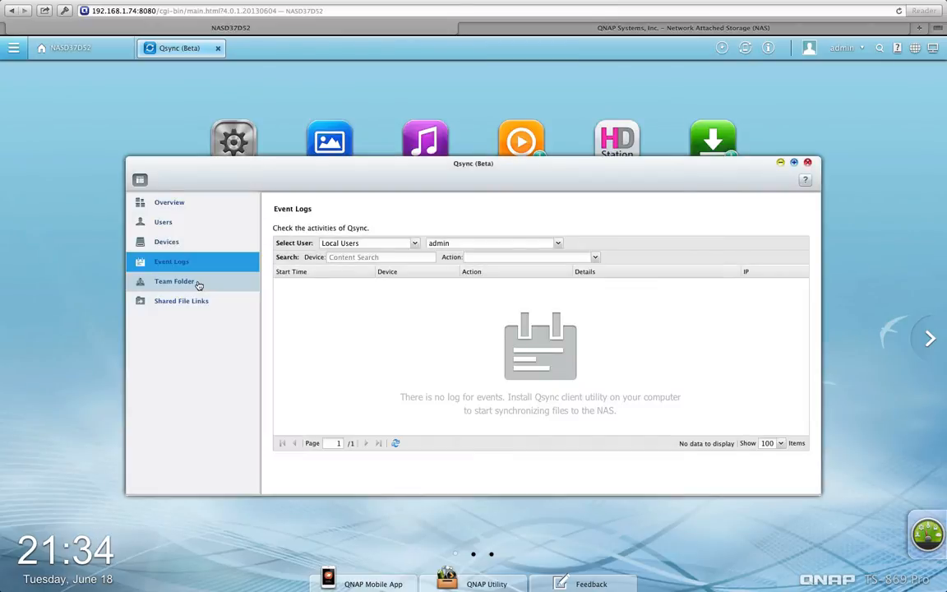
click(197, 282)
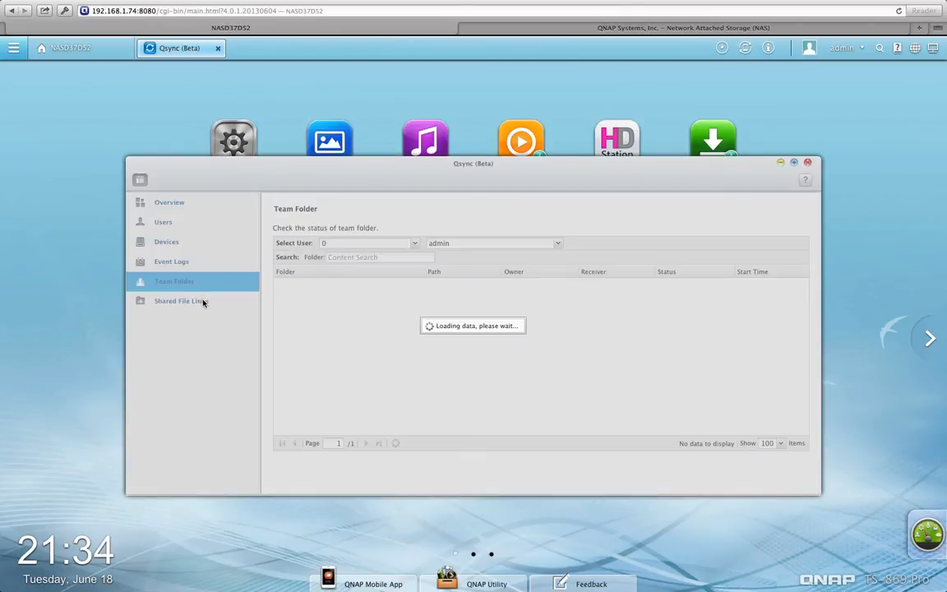
click(203, 302)
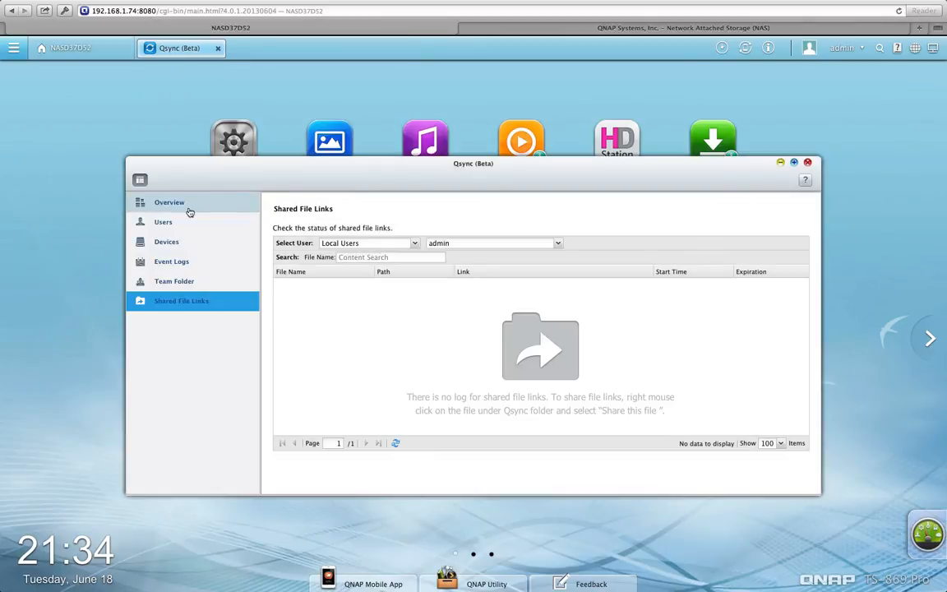
Return to the Qsync overview, scroll through it, and close Qsync
click(189, 213)
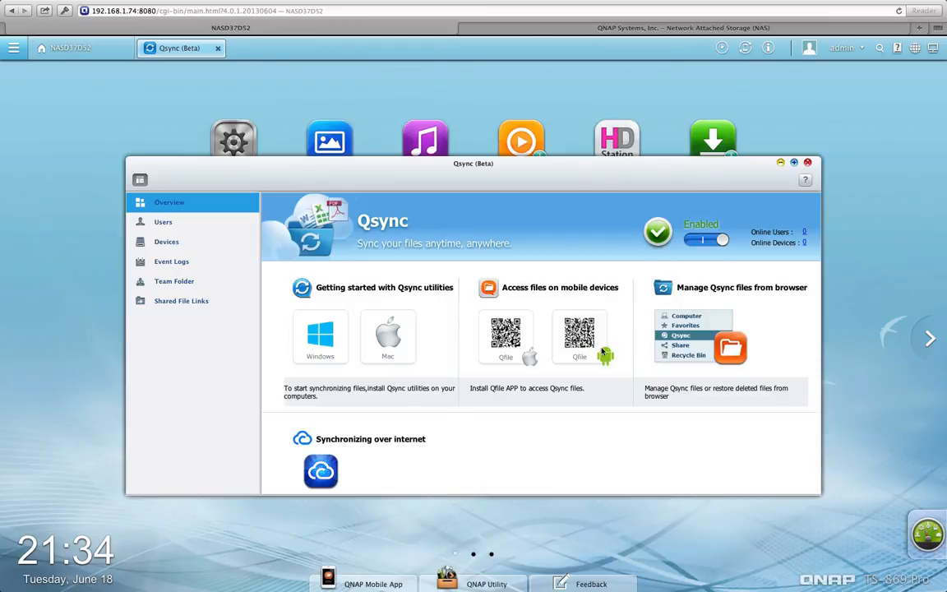
scroll(601, 351, down, 3)
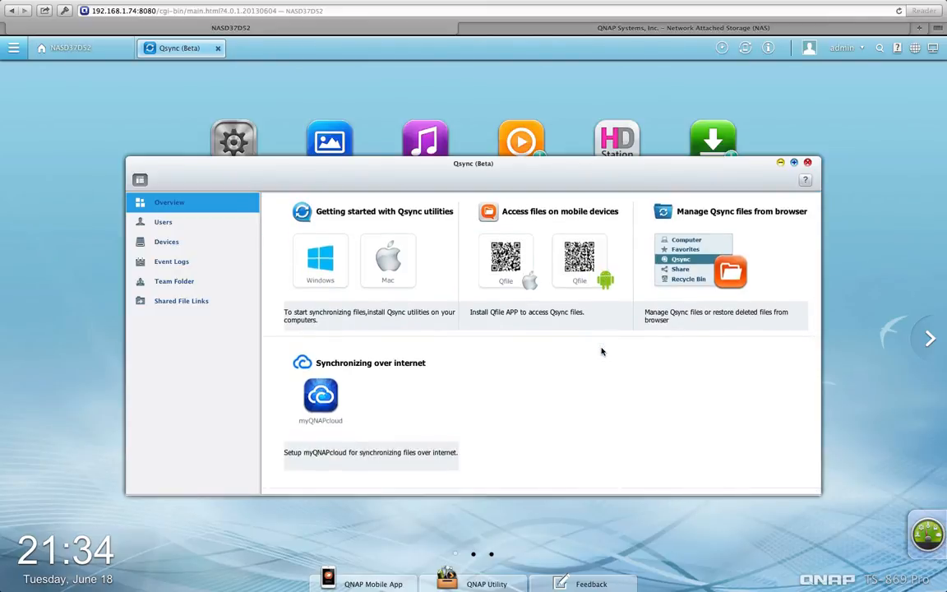
scroll(601, 351, up, 2)
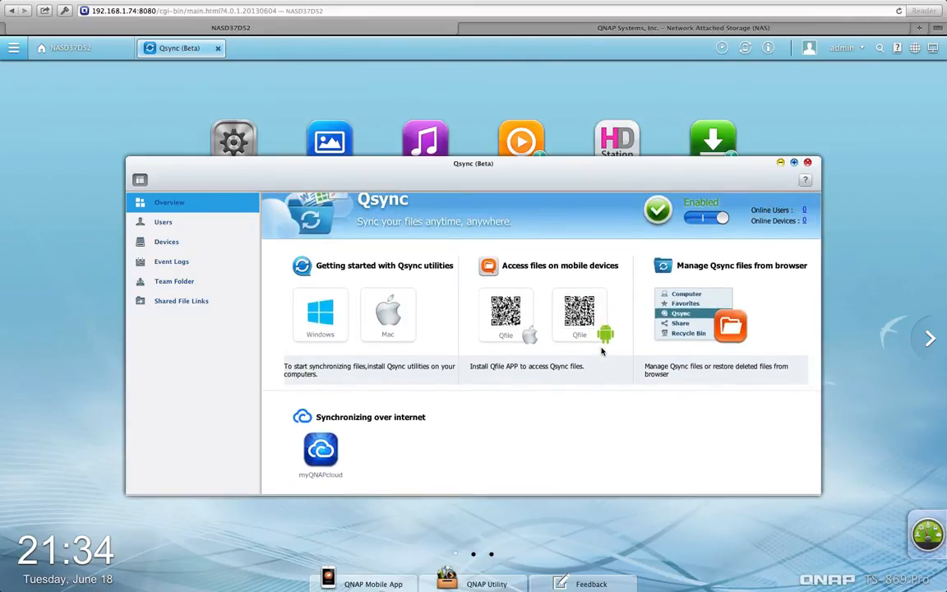
scroll(601, 351, up, 1)
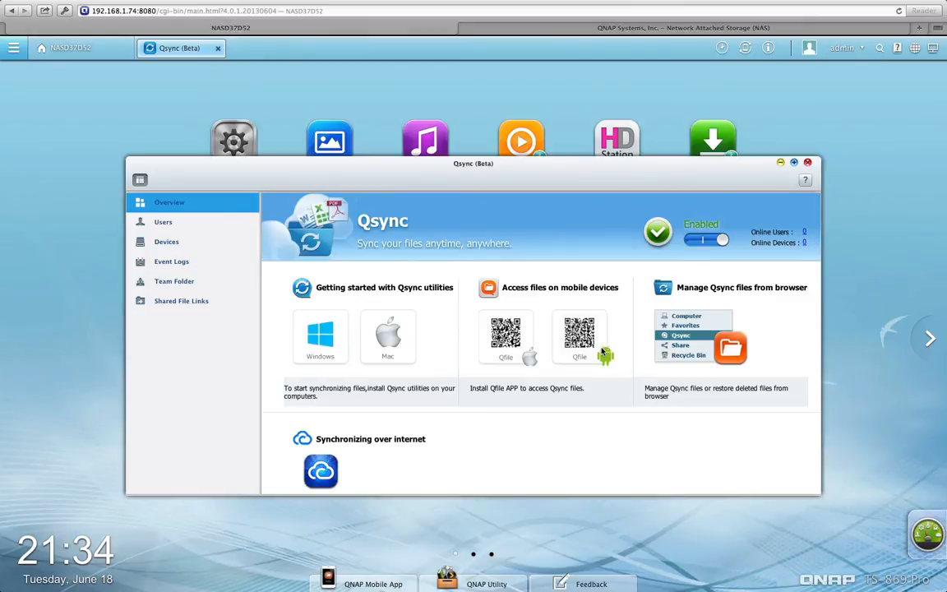
click(809, 164)
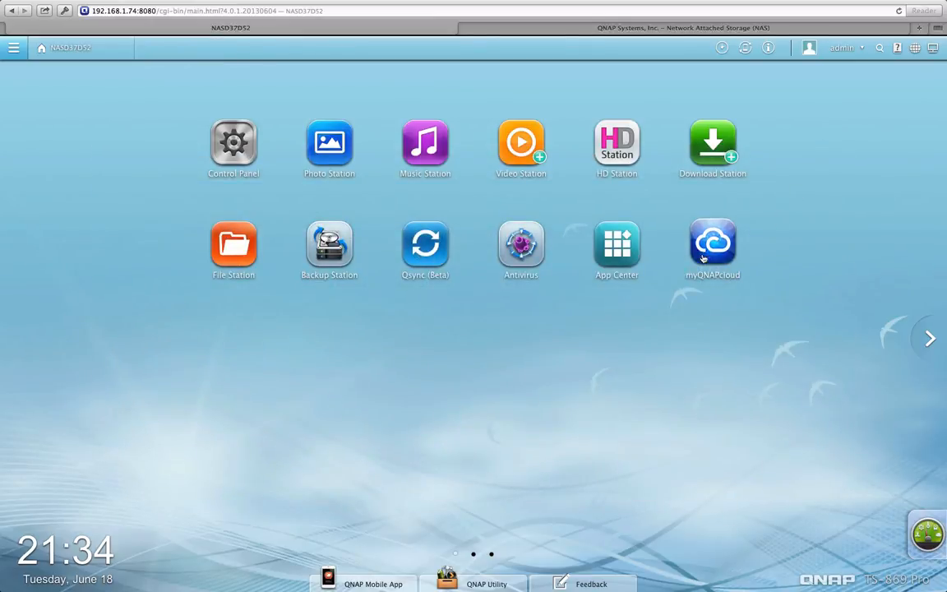
In App Center, toggle off Photo Station and Music Station, then list All Apps
click(622, 247)
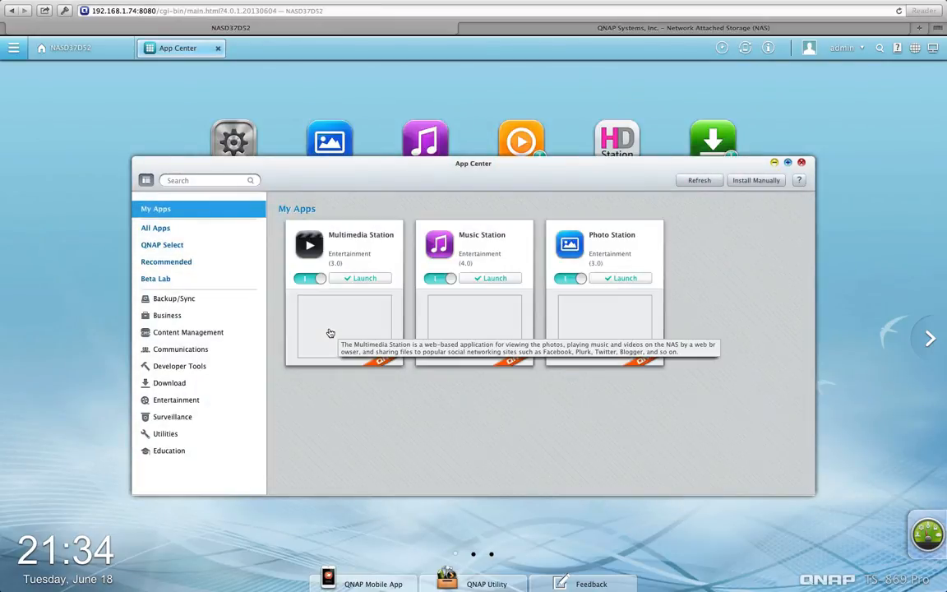
click(576, 280)
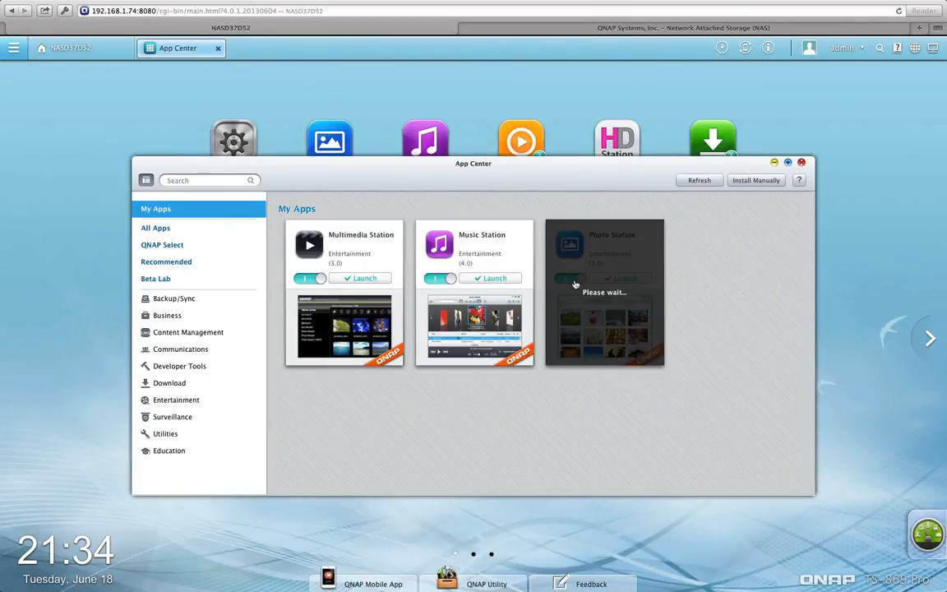
click(442, 280)
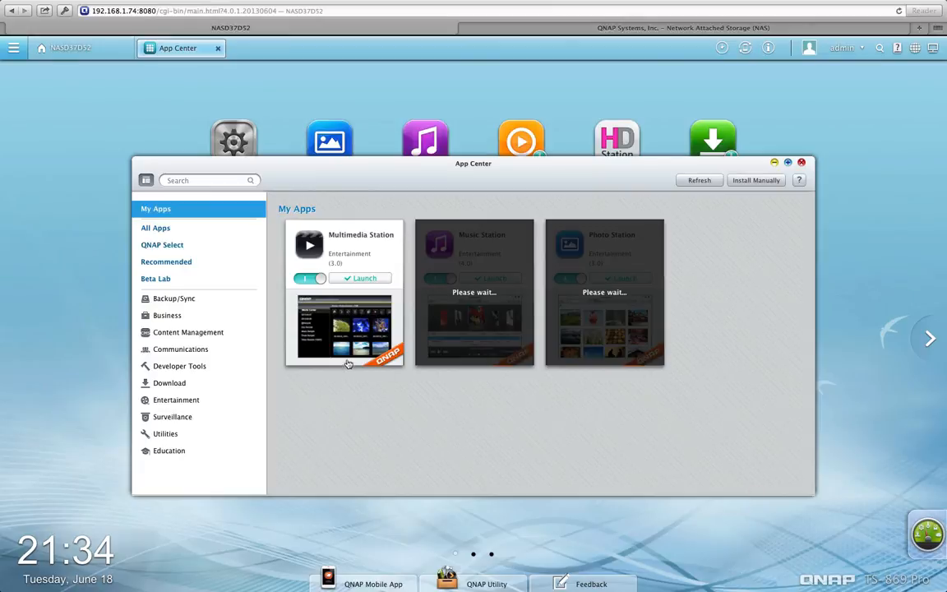
click(201, 230)
Scroll down through the All Apps catalogue
scroll(315, 338, down, 2)
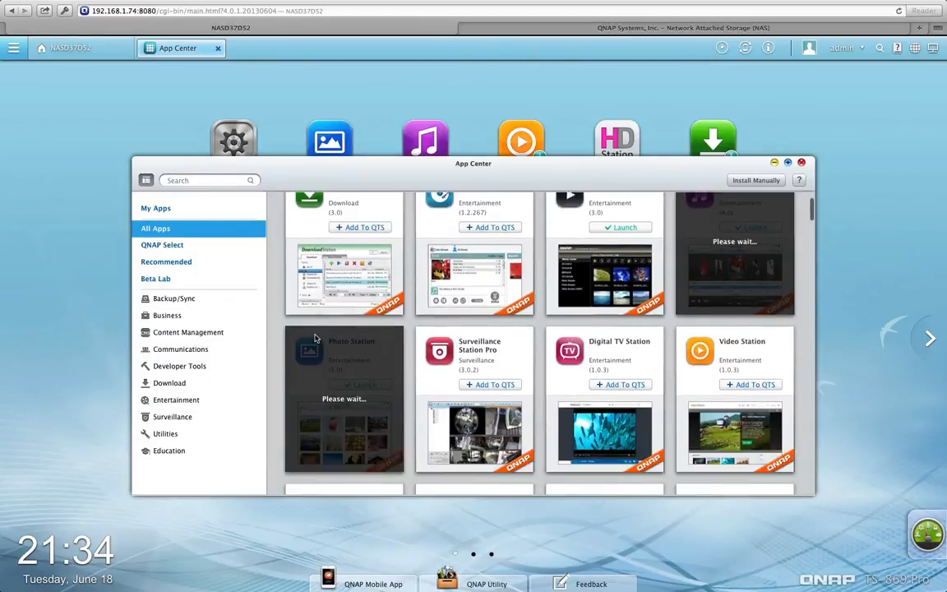
scroll(315, 338, down, 3)
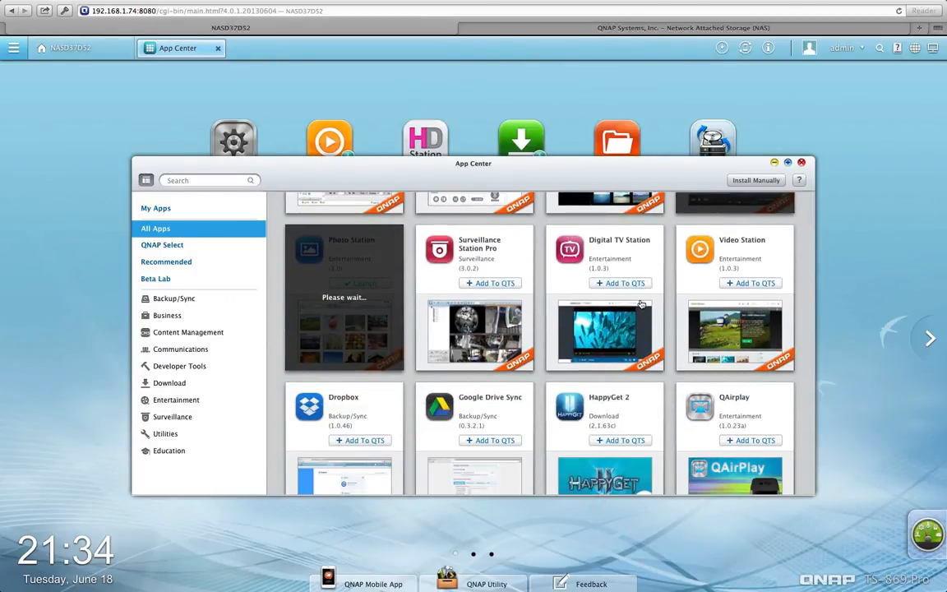
scroll(598, 411, down, 10)
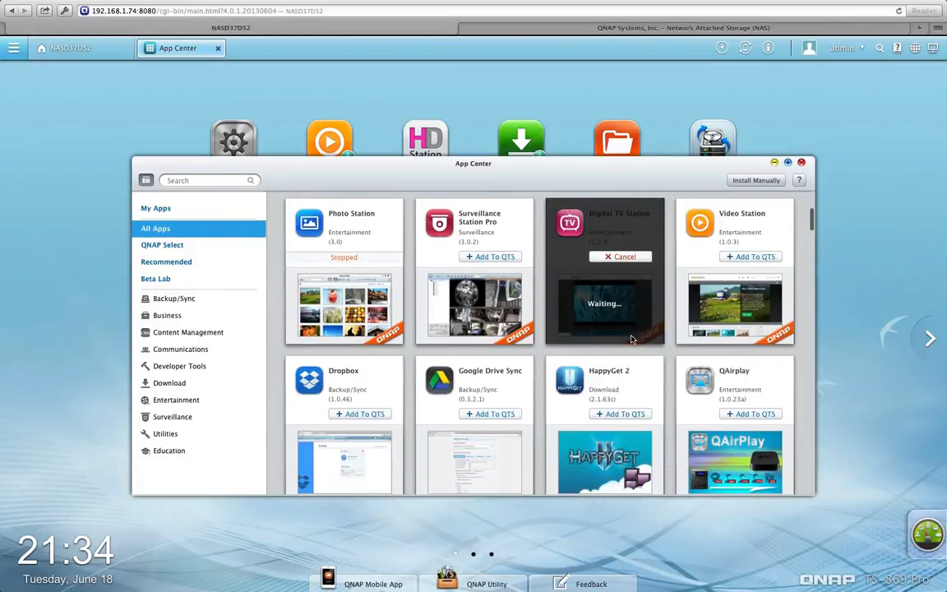
scroll(597, 423, down, 5)
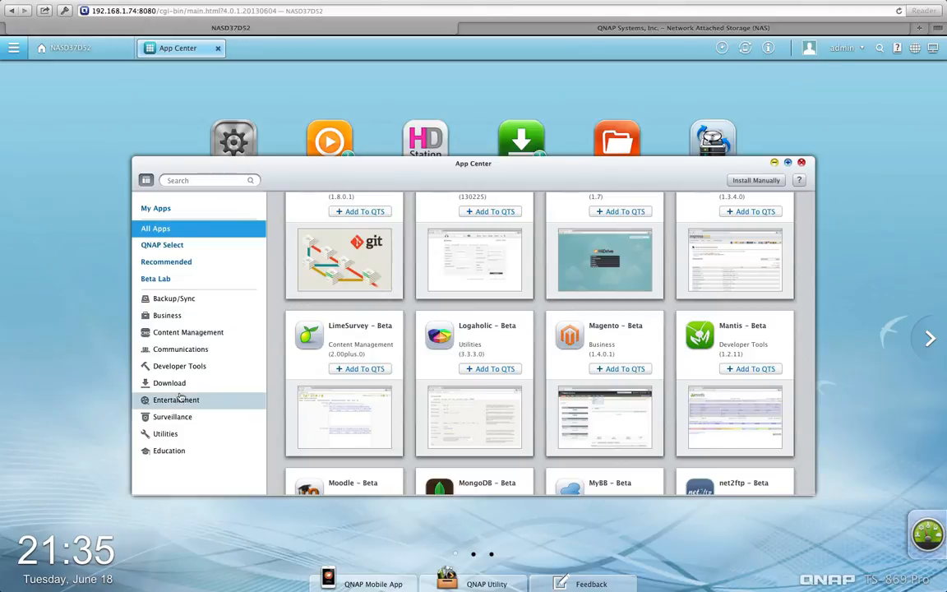
Show the Beta Lab category and scroll back to the top, starting at ATutor
click(184, 278)
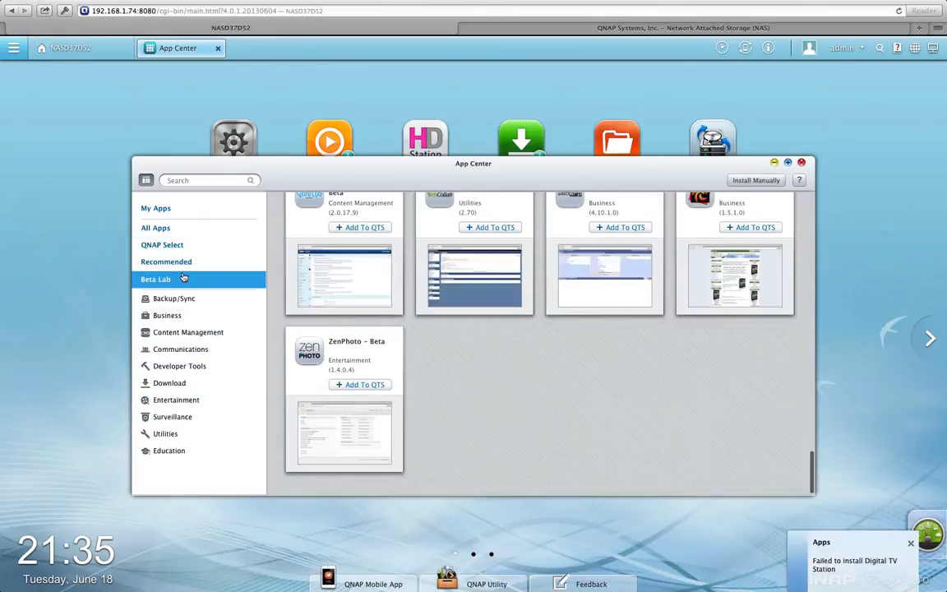
scroll(478, 401, up, 5)
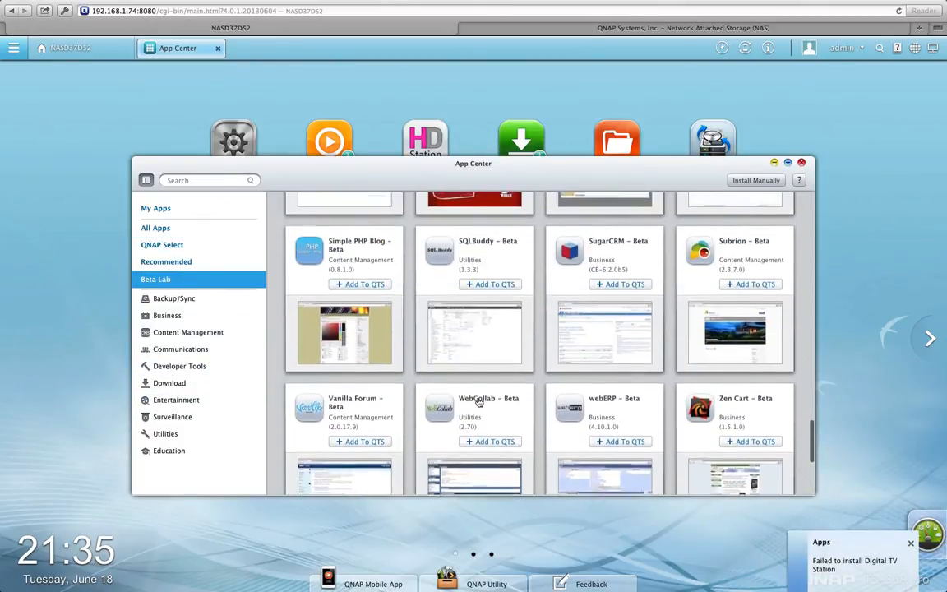
scroll(479, 402, up, 2)
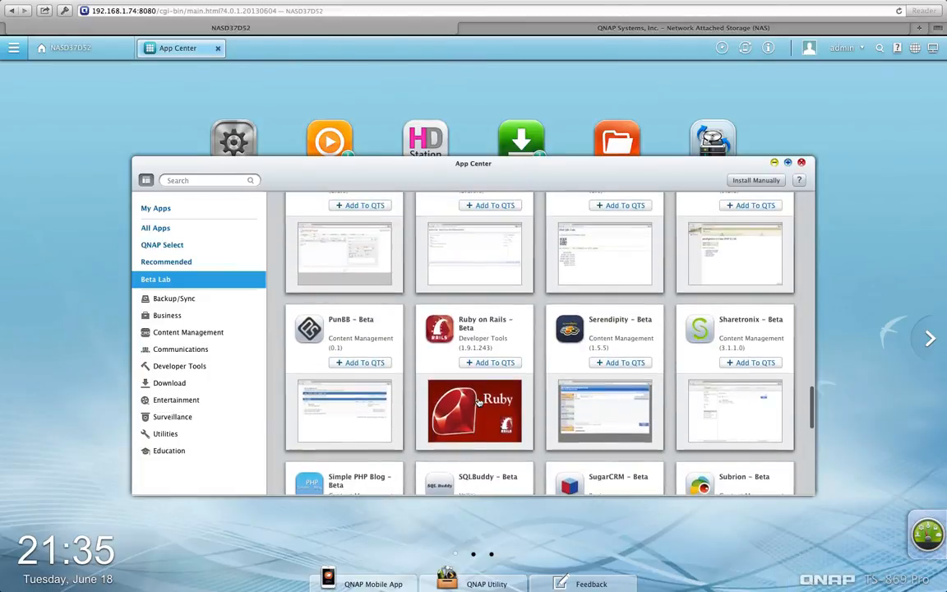
scroll(479, 401, up, 3)
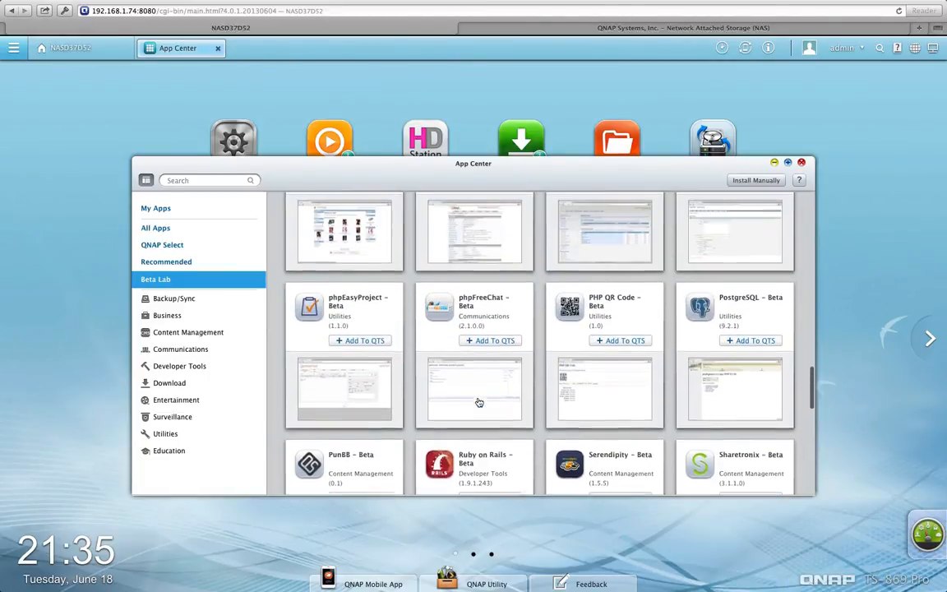
scroll(479, 401, up, 2)
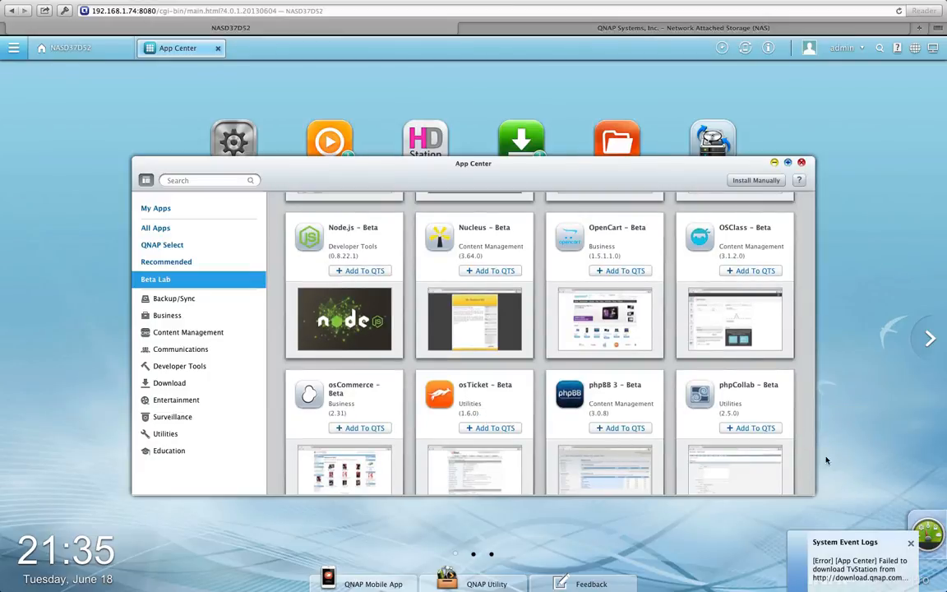
scroll(772, 431, up, 2)
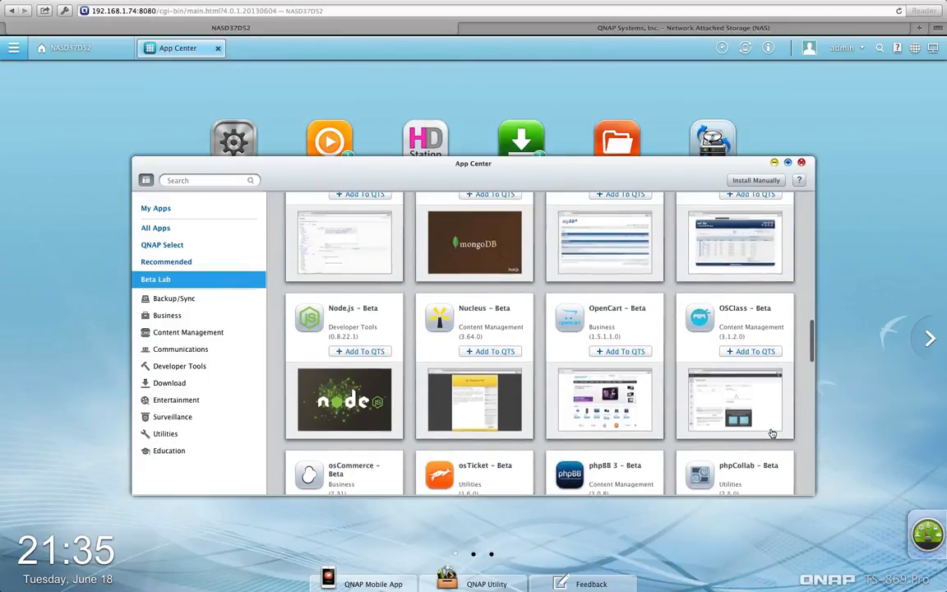
scroll(772, 433, up, 3)
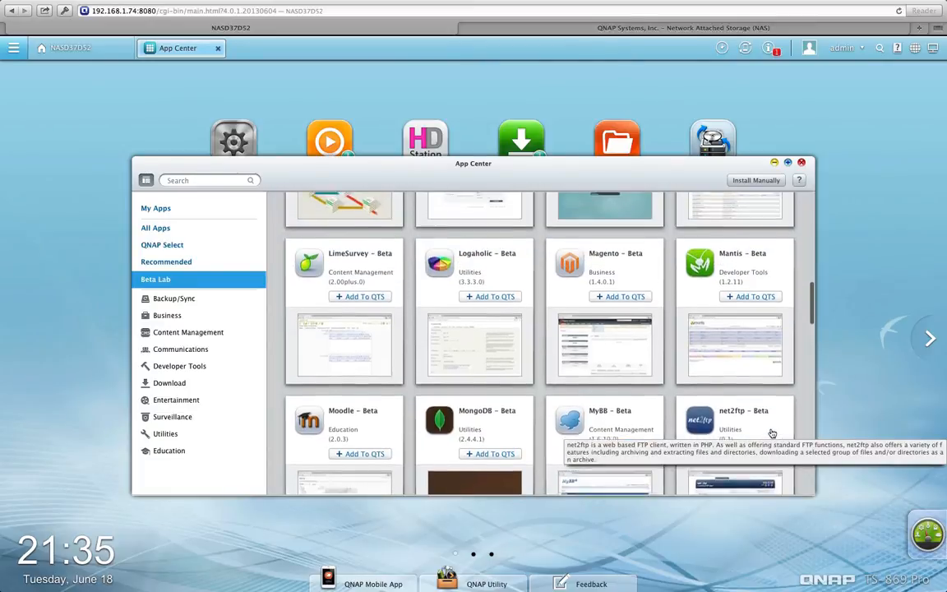
scroll(772, 433, up, 2)
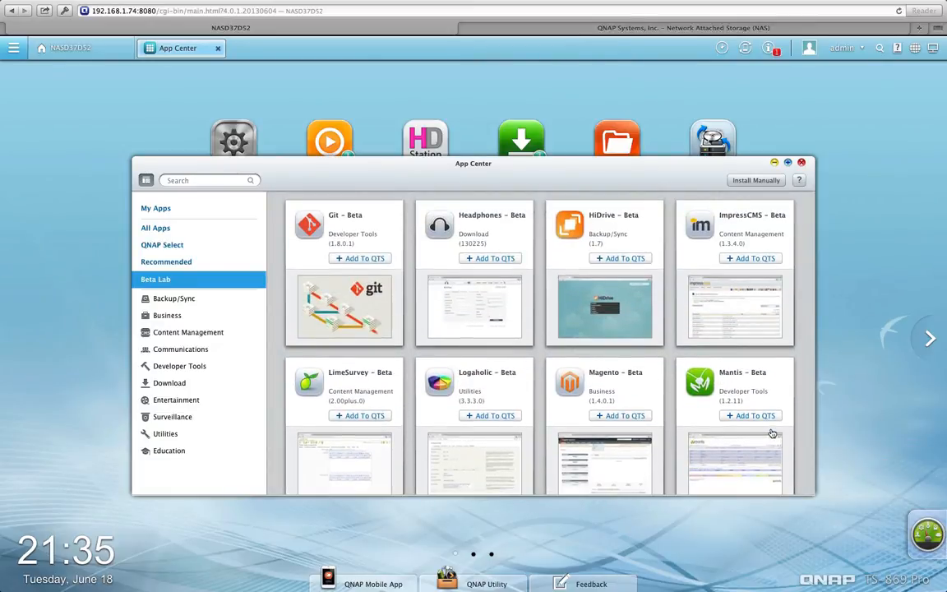
scroll(773, 434, up, 2)
scroll(773, 433, up, 3)
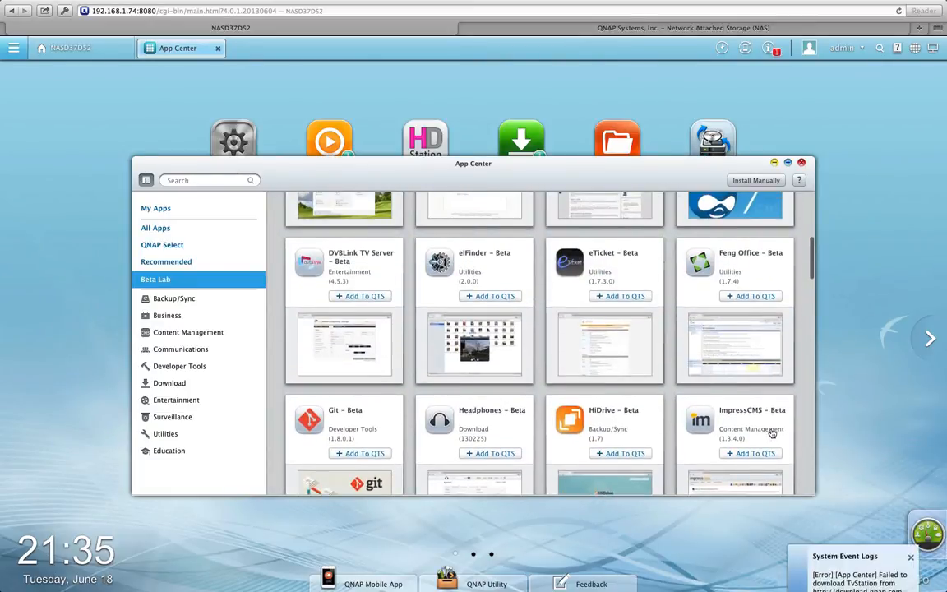
scroll(772, 433, up, 3)
scroll(772, 433, up, 3)
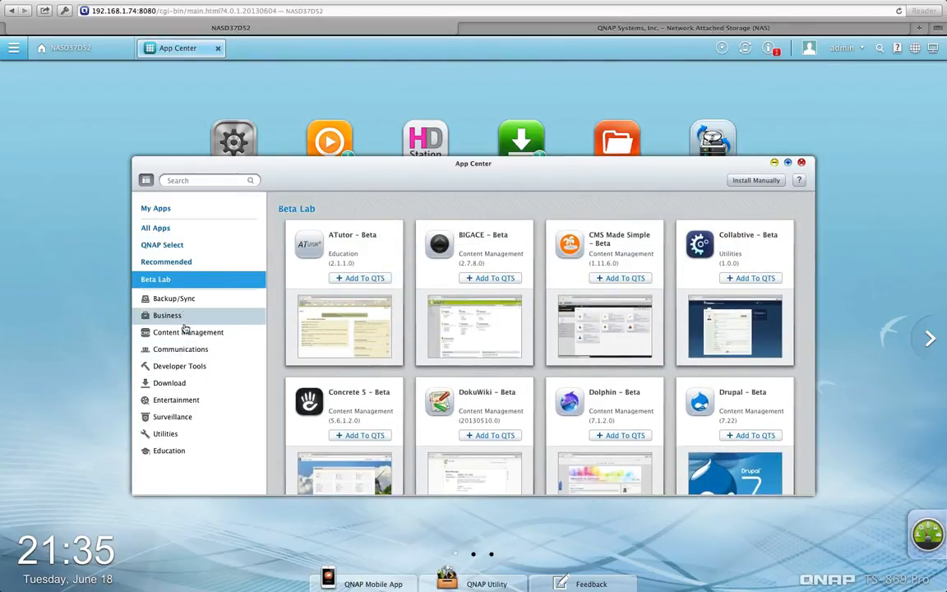
Browse the Surveillance category apps, then close the QNAP Utilities tab to return to the NAS
click(191, 418)
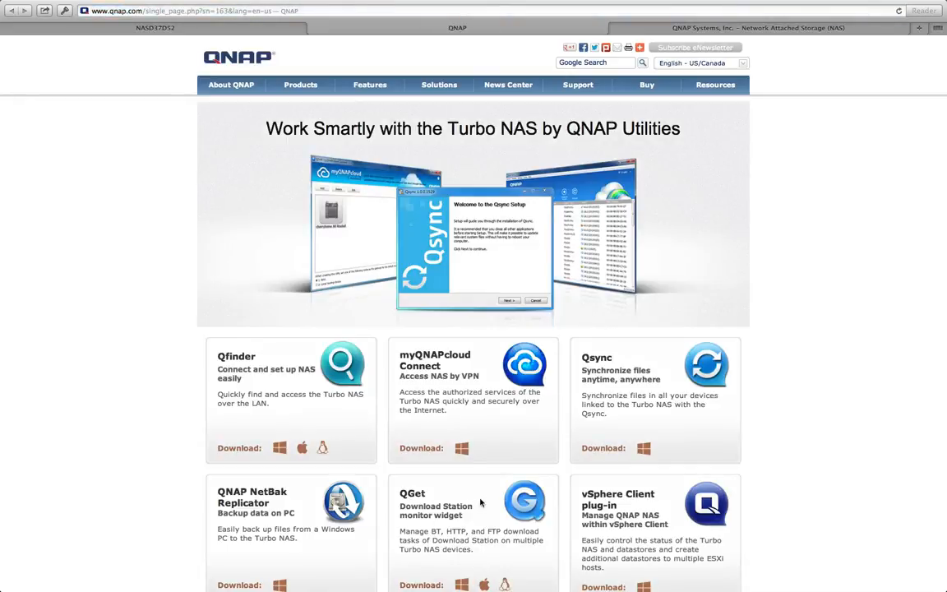
scroll(411, 287, down, 3)
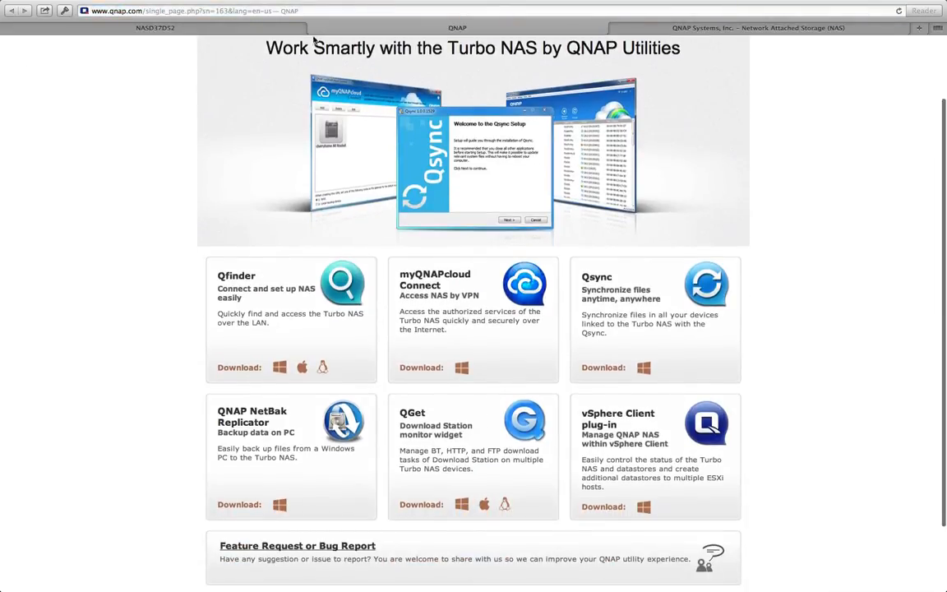
click(313, 28)
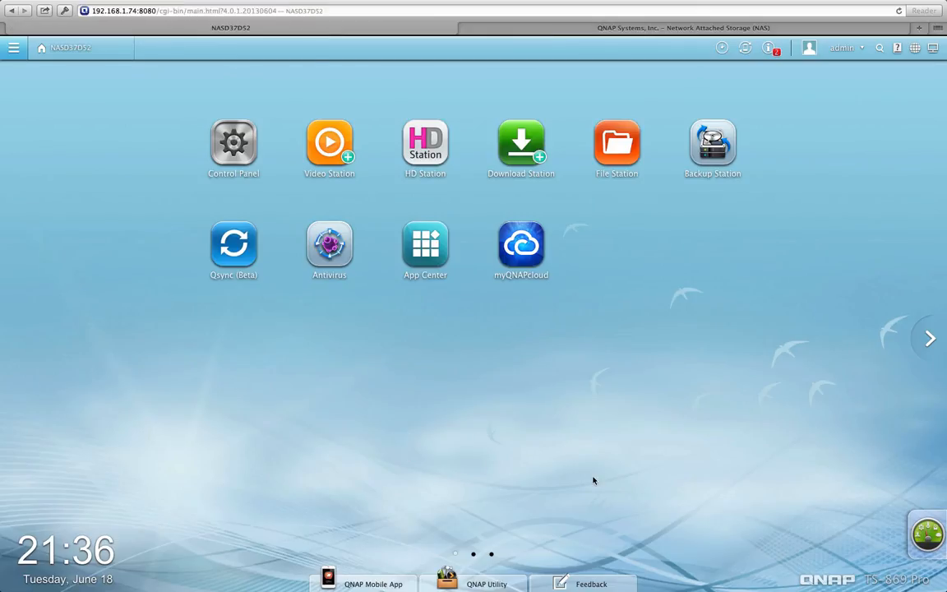
click(491, 556)
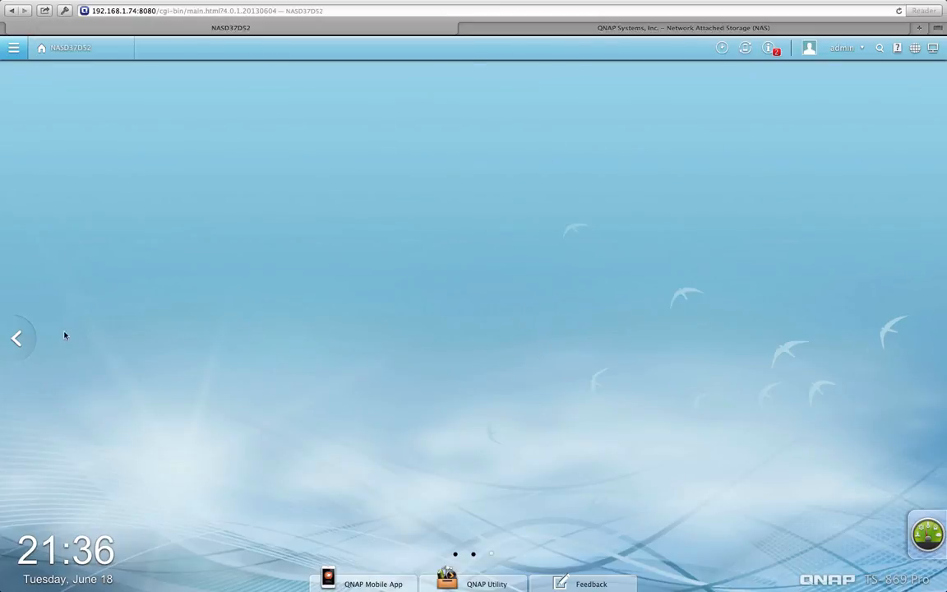
click(18, 338)
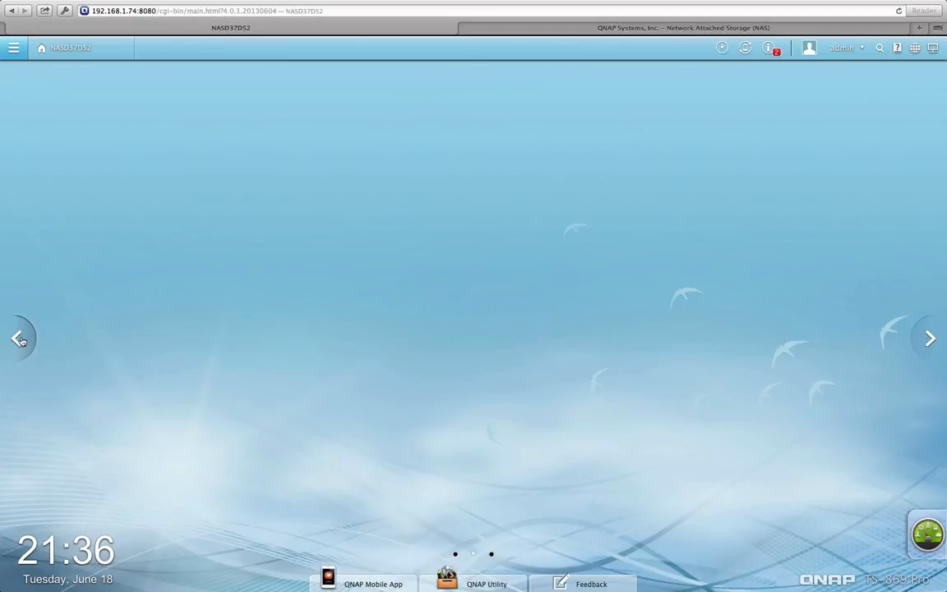
click(19, 339)
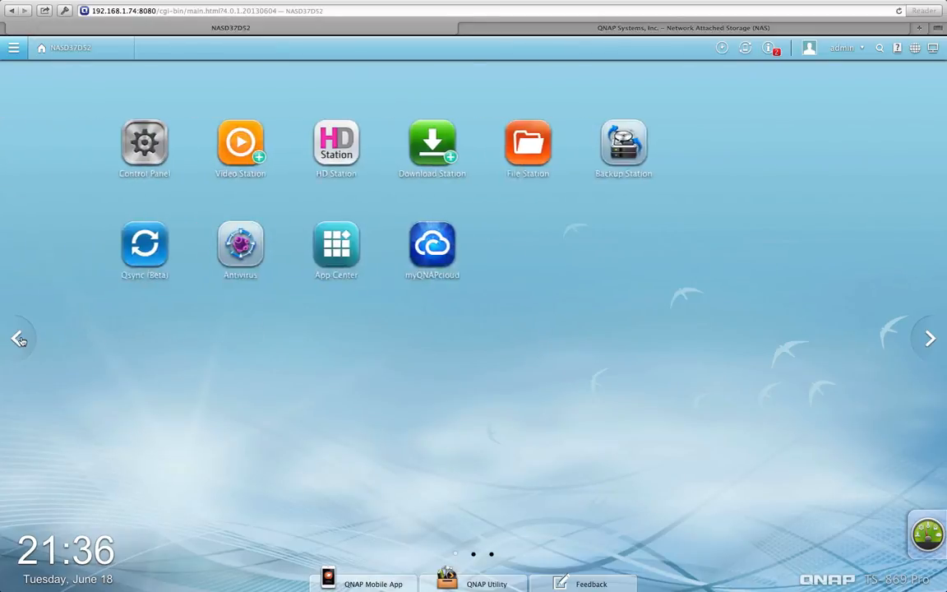
click(928, 340)
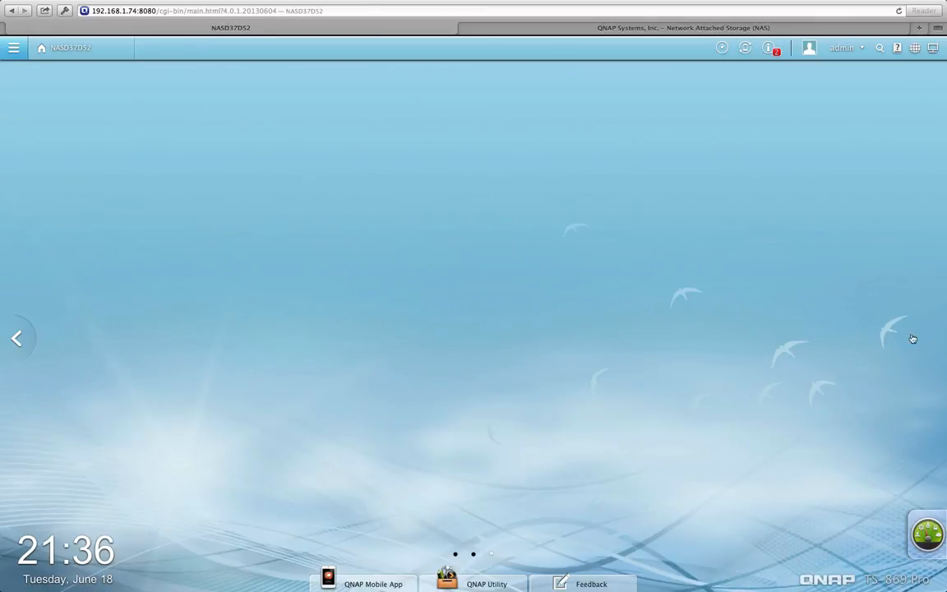
click(11, 340)
click(12, 339)
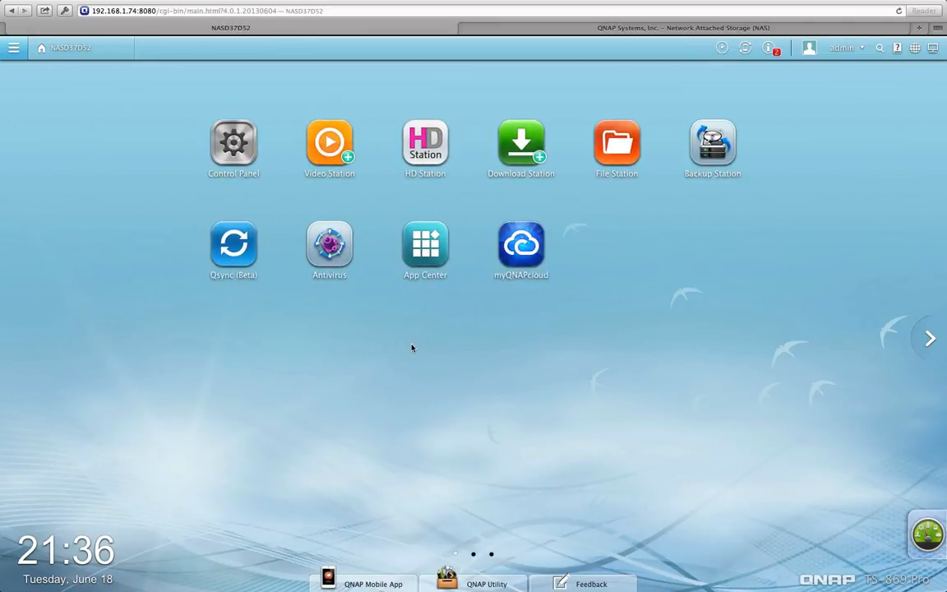
Drag System Status from Control Panel onto the desktop, then open its Network Status tab
click(232, 175)
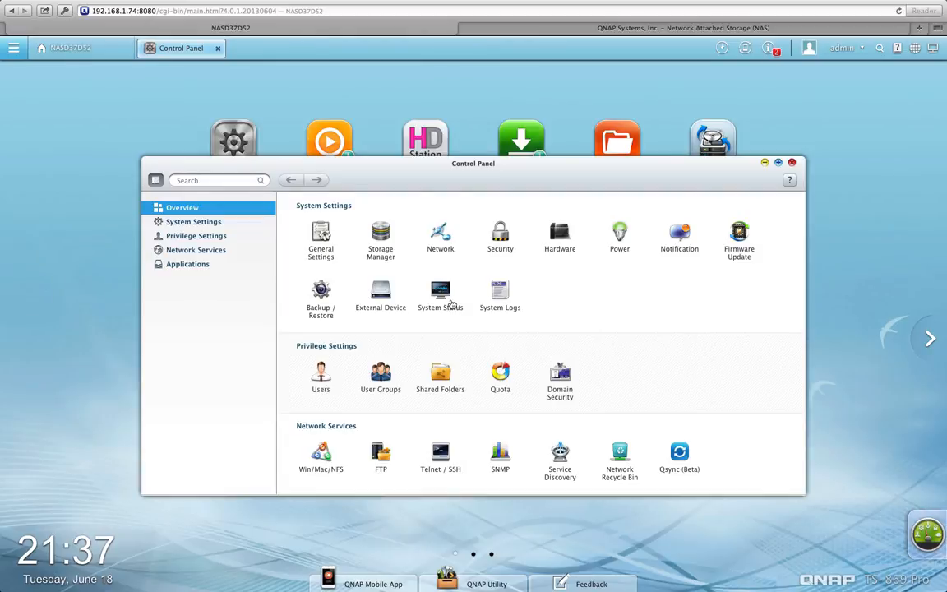
drag(451, 300, 62, 358)
drag(491, 163, 415, 313)
click(529, 256)
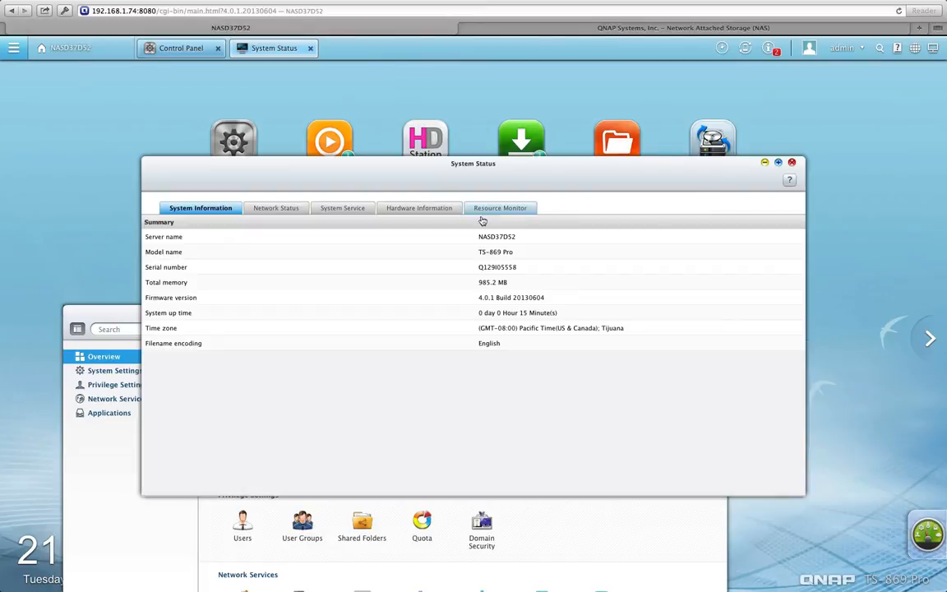
click(284, 209)
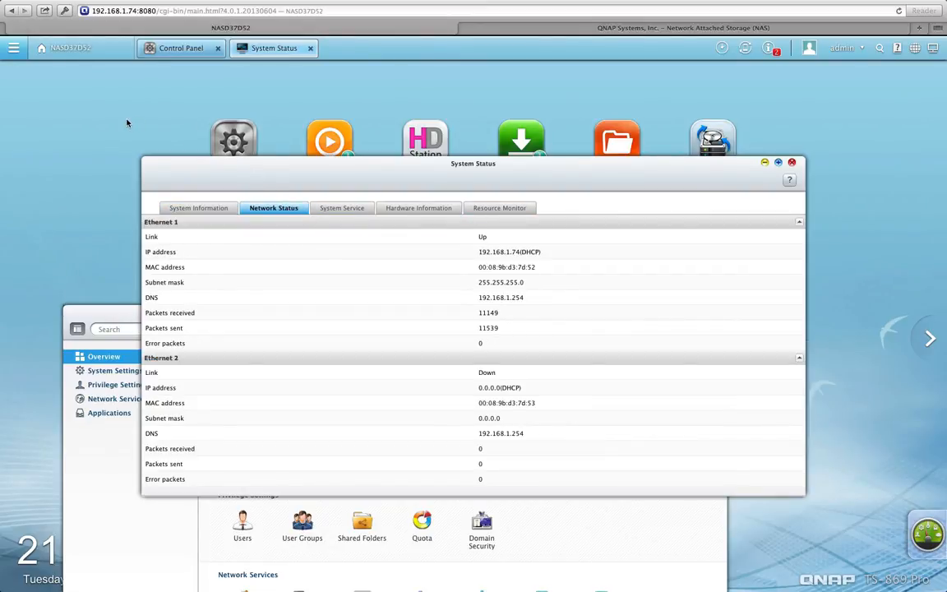
Minimize System Status and move its desktop shortcut onto the second desktop page
click(765, 162)
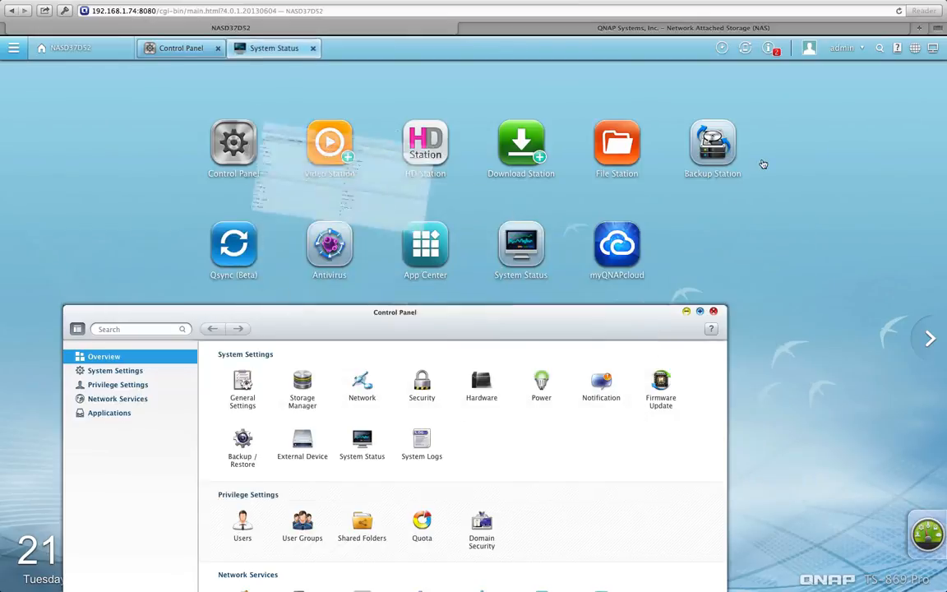
drag(519, 245, 251, 123)
scroll(237, 220, left, 5)
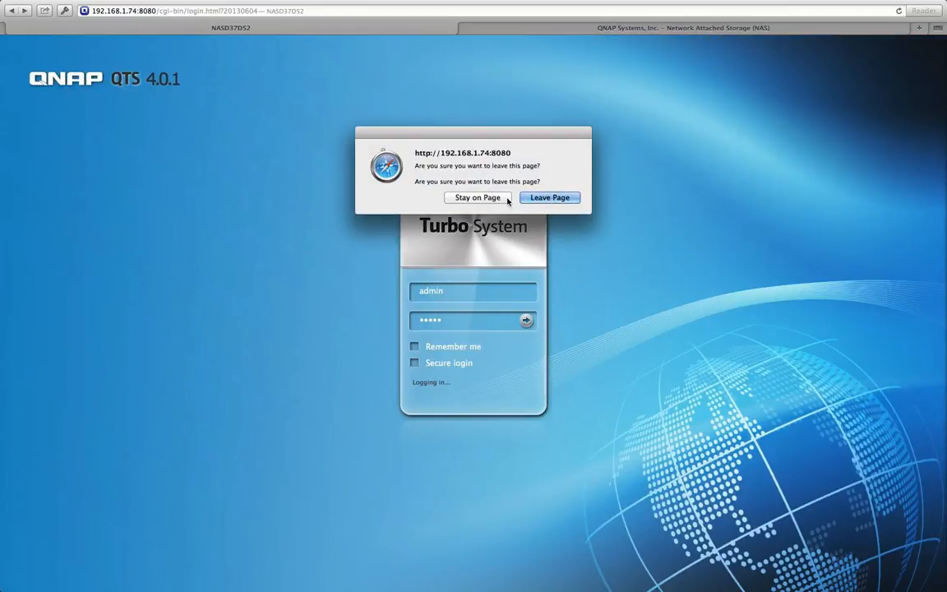
click(501, 199)
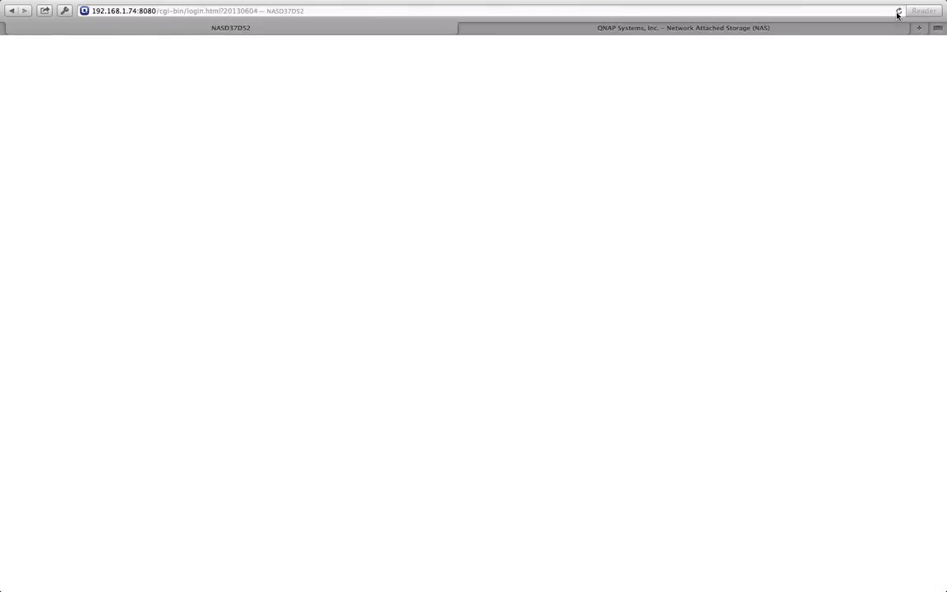
Reload the NAS desktop by loading the root address and confirming Leave Page
click(146, 11)
key(BackSpace)
key(Return)
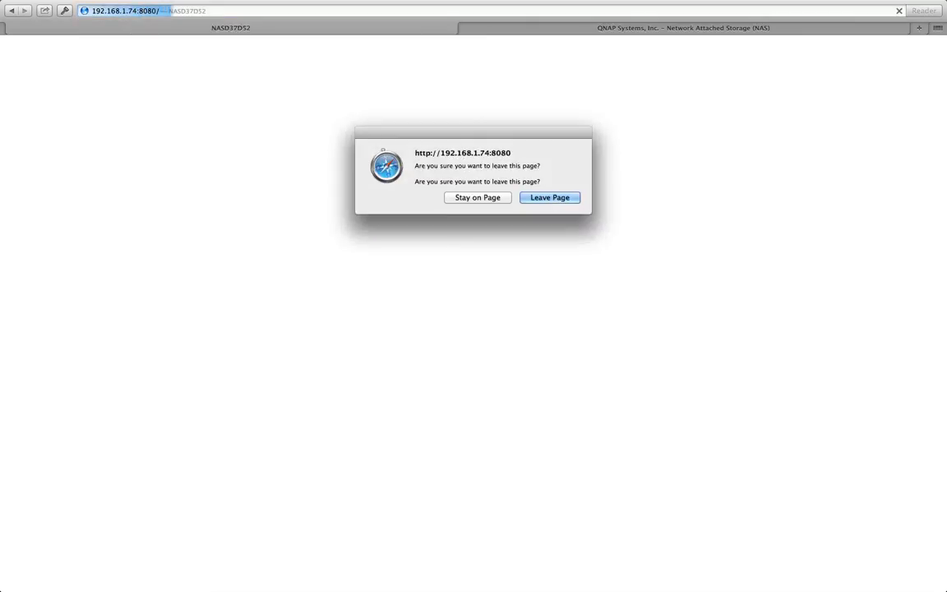
click(550, 197)
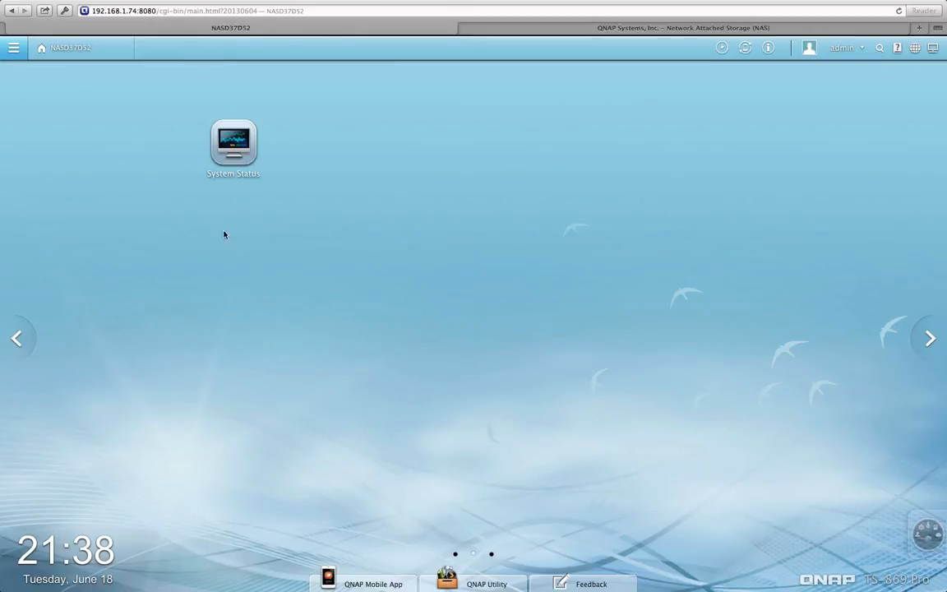
Open System Status from its second-page shortcut and view the System Service list
click(16, 338)
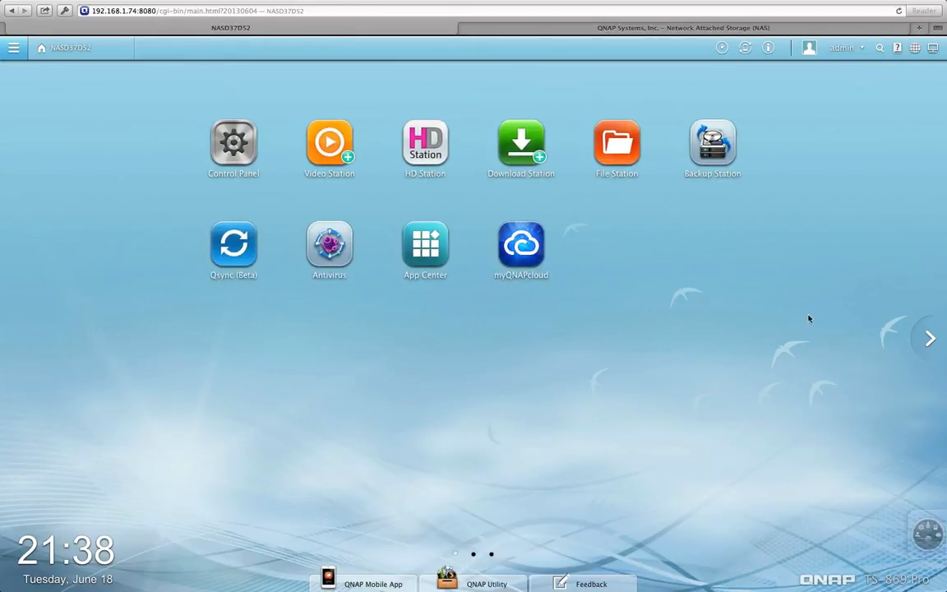
click(925, 340)
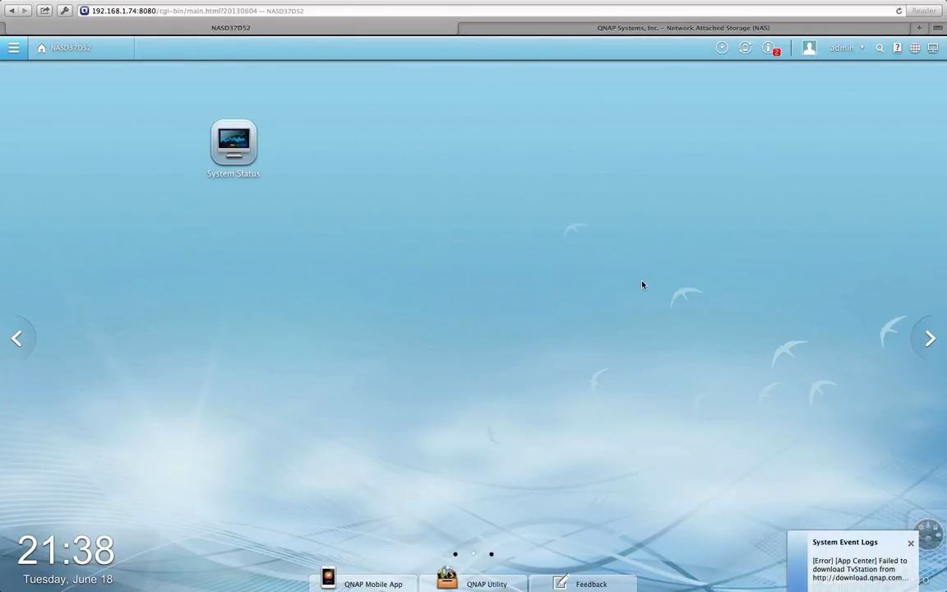
click(234, 156)
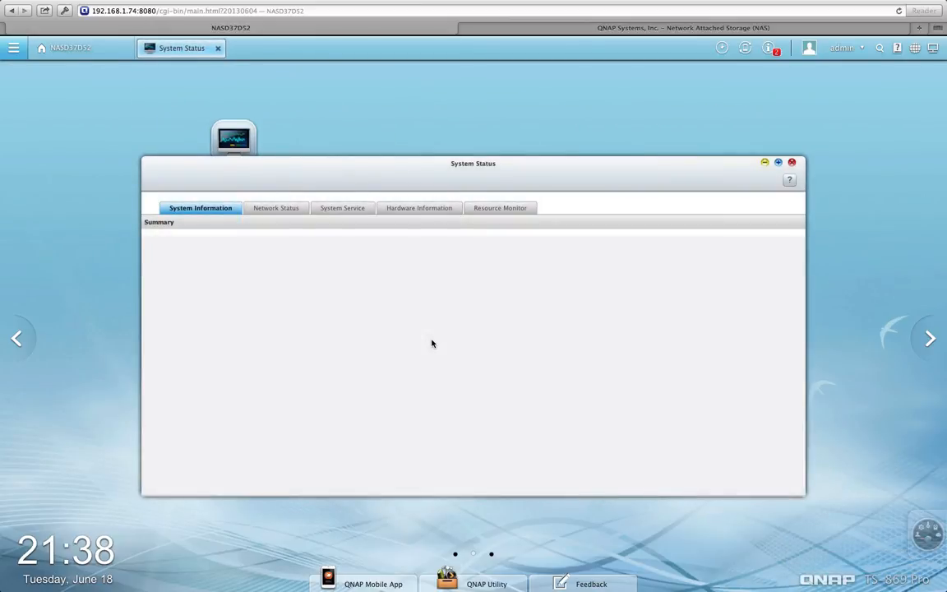
click(356, 216)
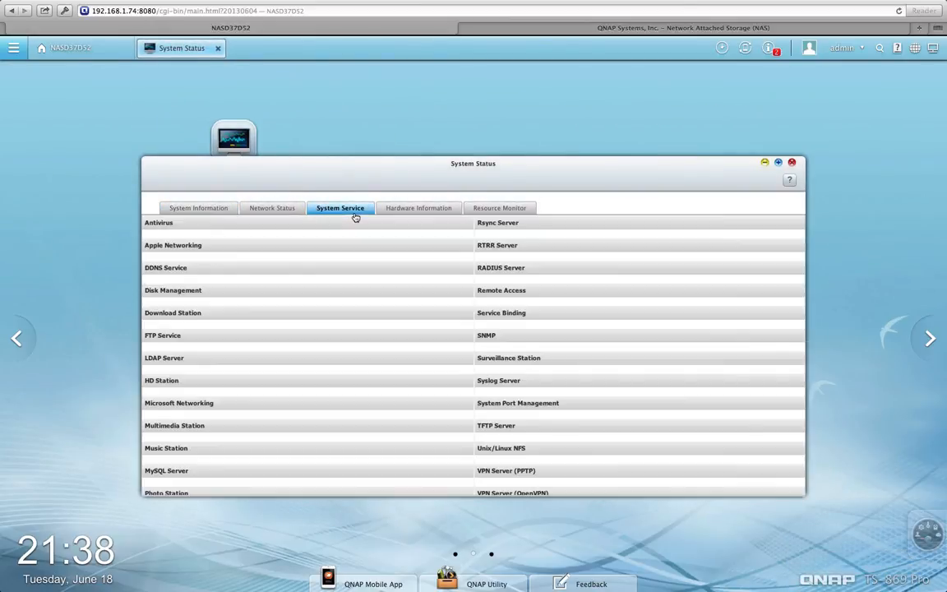
Flip between desktop pages and dismiss the DNS server resolution warning
click(23, 342)
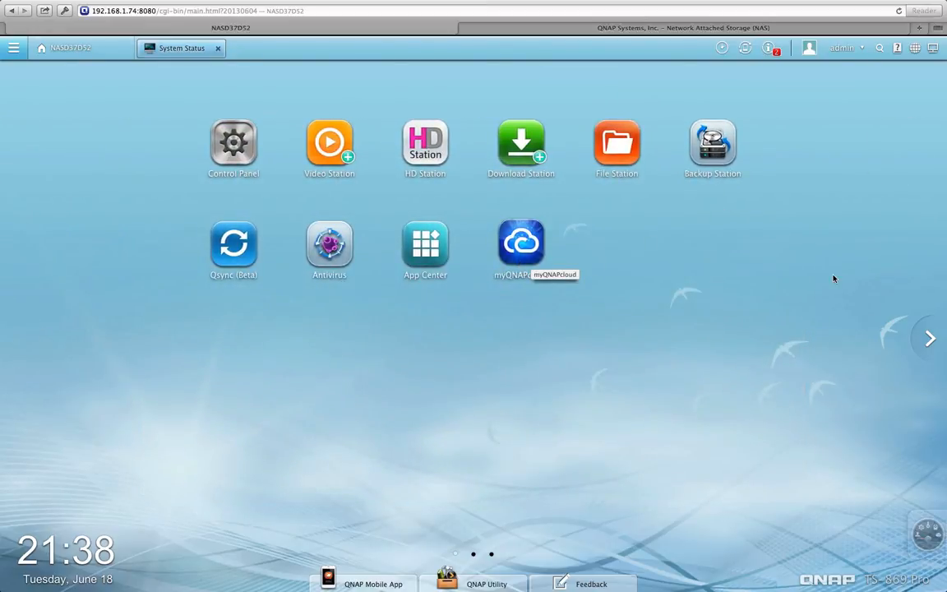
click(927, 333)
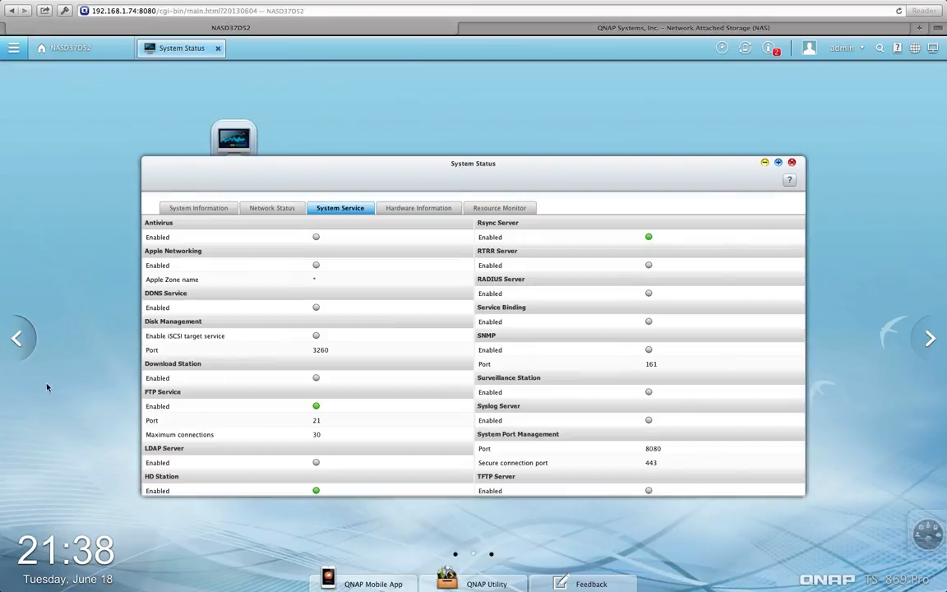
click(19, 341)
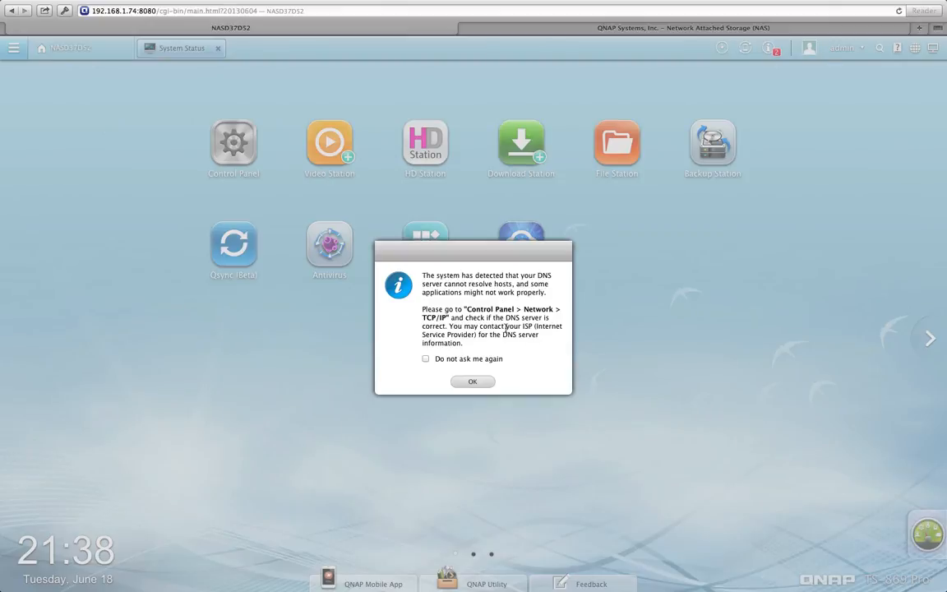
click(473, 382)
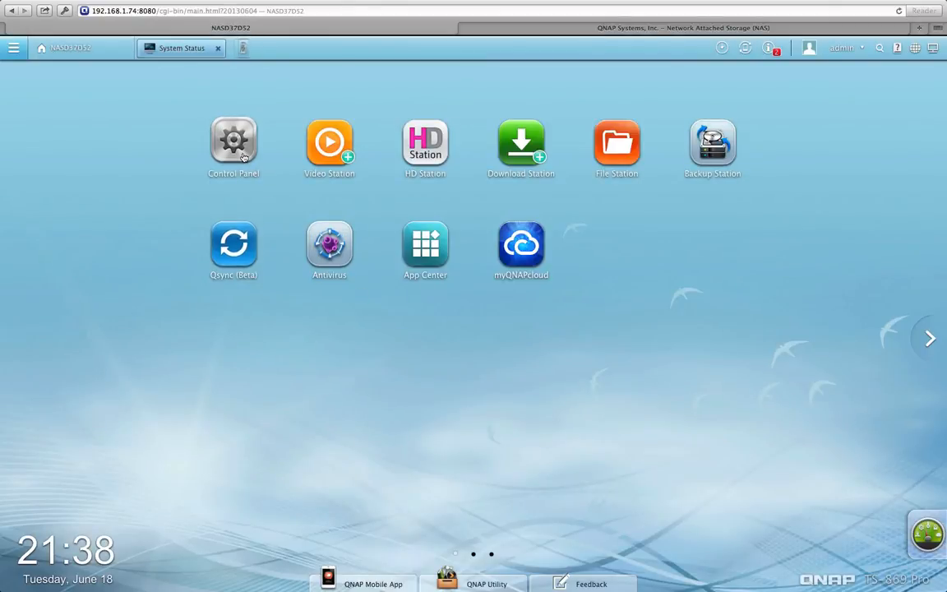
Open Control Panel and drag a Users shortcut onto the second desktop page
click(242, 154)
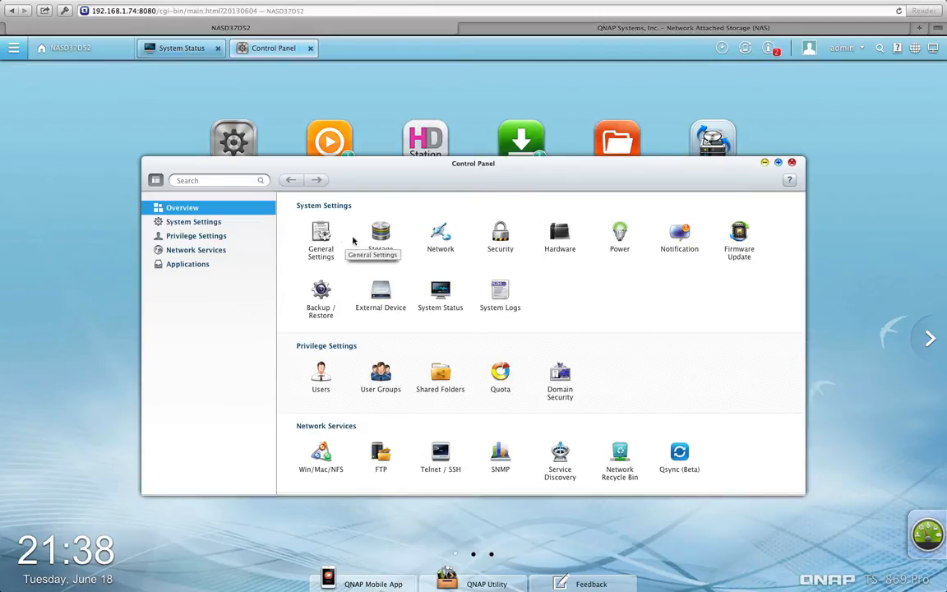
click(930, 342)
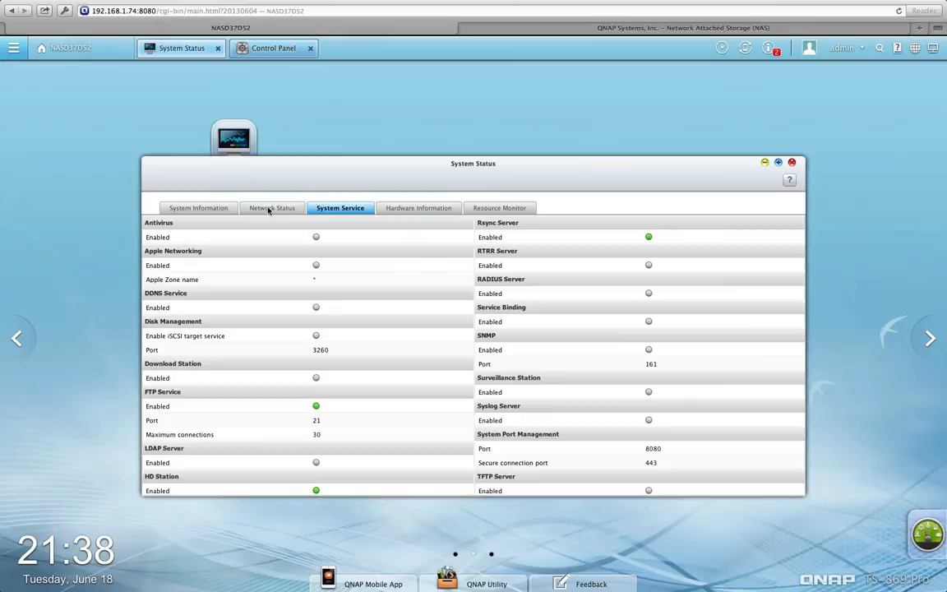
click(16, 338)
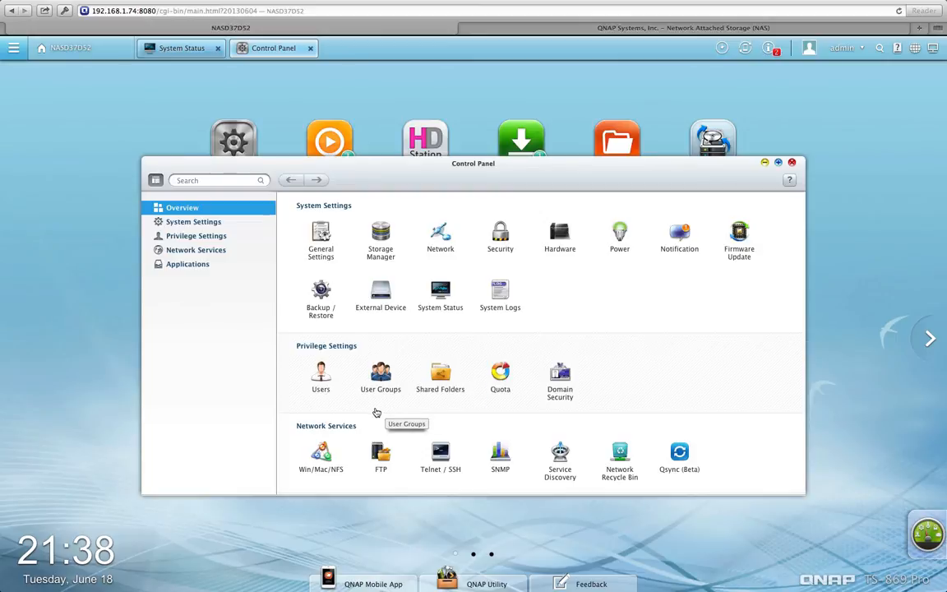
drag(337, 377, 556, 87)
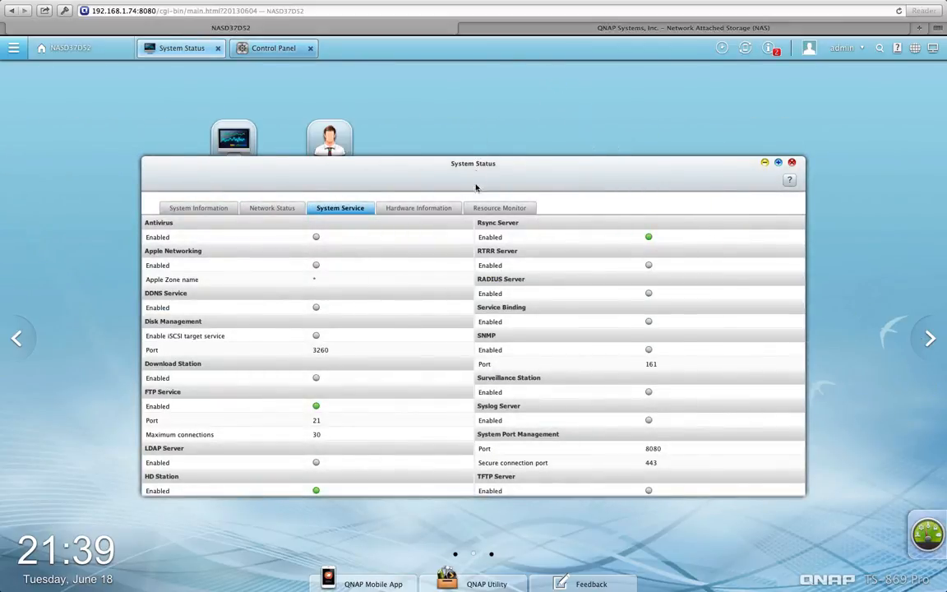
Close both the System Status and Control Panel windows
click(791, 164)
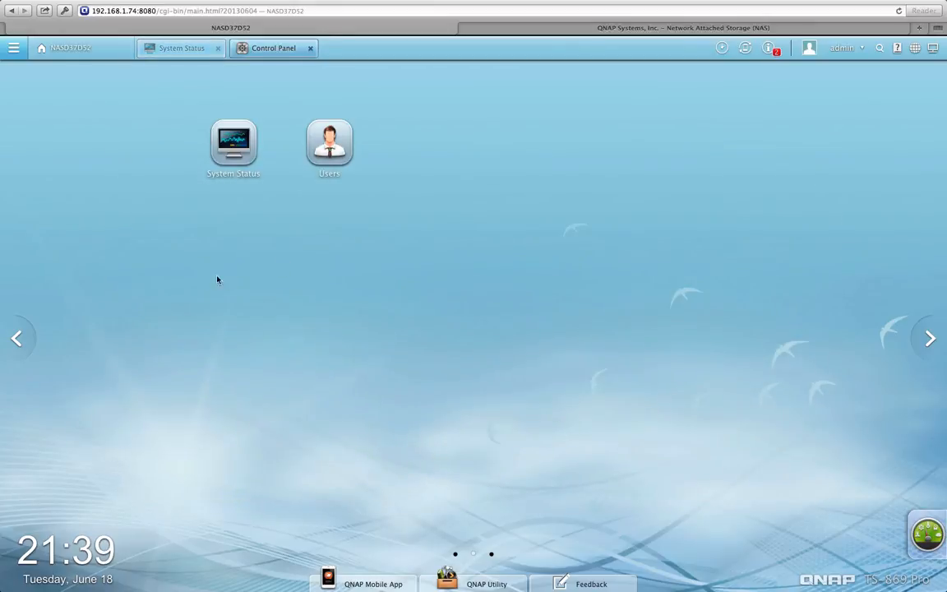
click(18, 338)
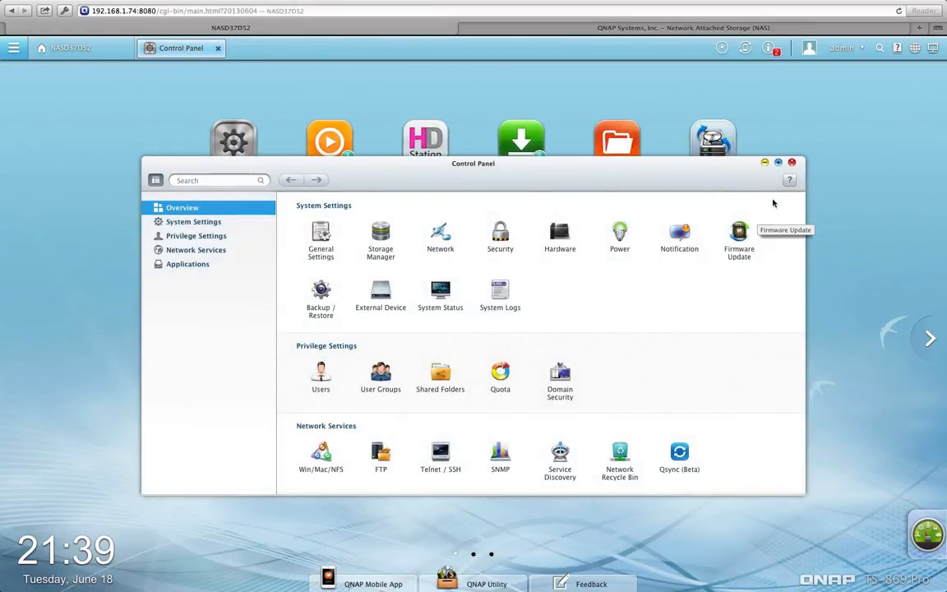
click(792, 163)
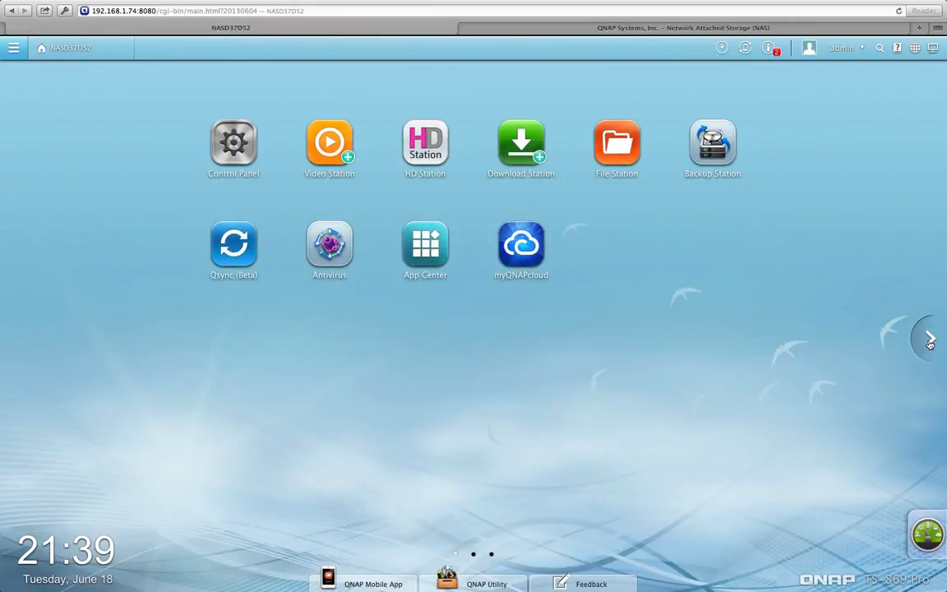
Review the NAS user list via the Users shortcut, then open System Status (TS-869 Pro, firmware 4.0.1)
click(930, 338)
click(329, 142)
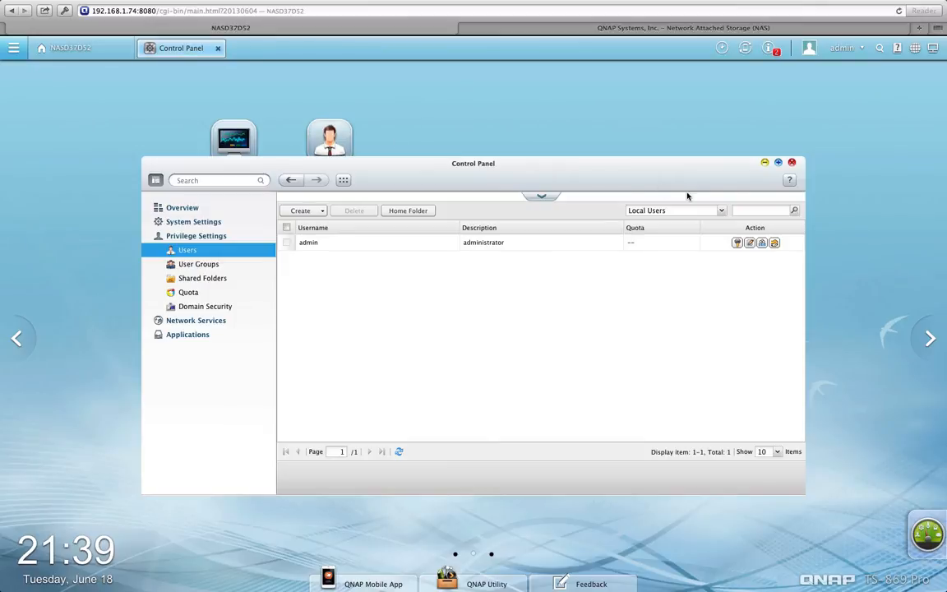
click(792, 162)
click(333, 164)
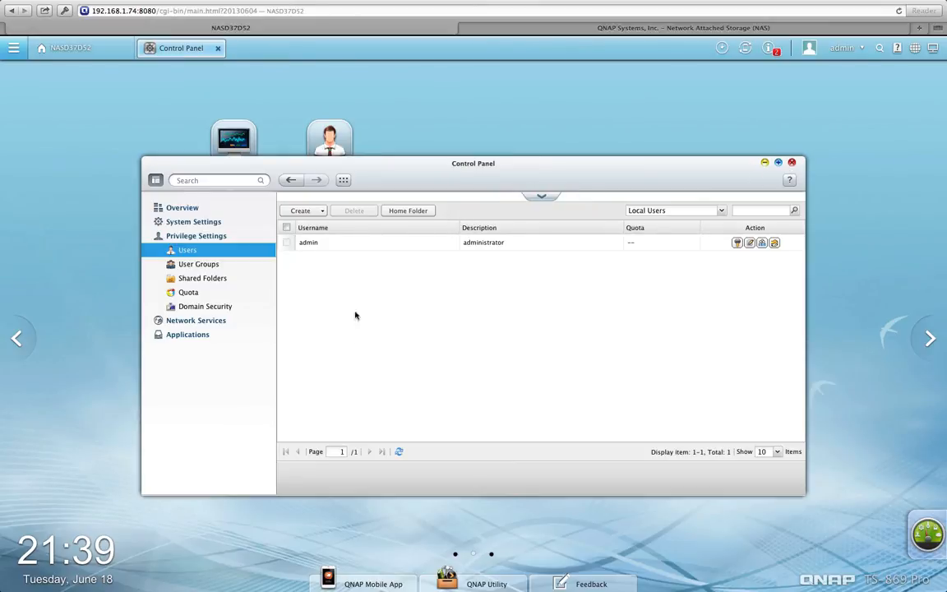
click(791, 162)
click(251, 142)
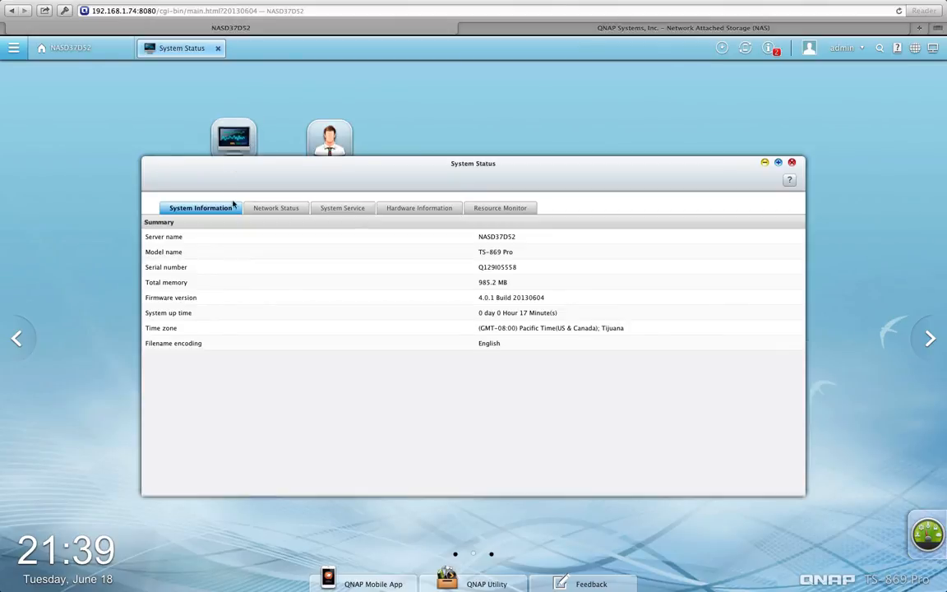
Show the System Service list, with FTP enabled on port 21 and system port 8080
click(358, 209)
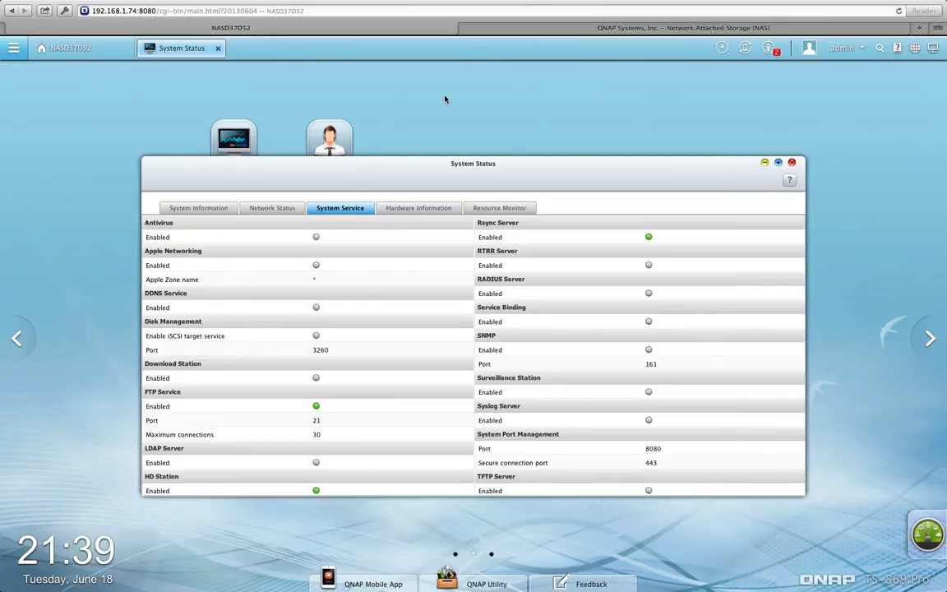
click(764, 163)
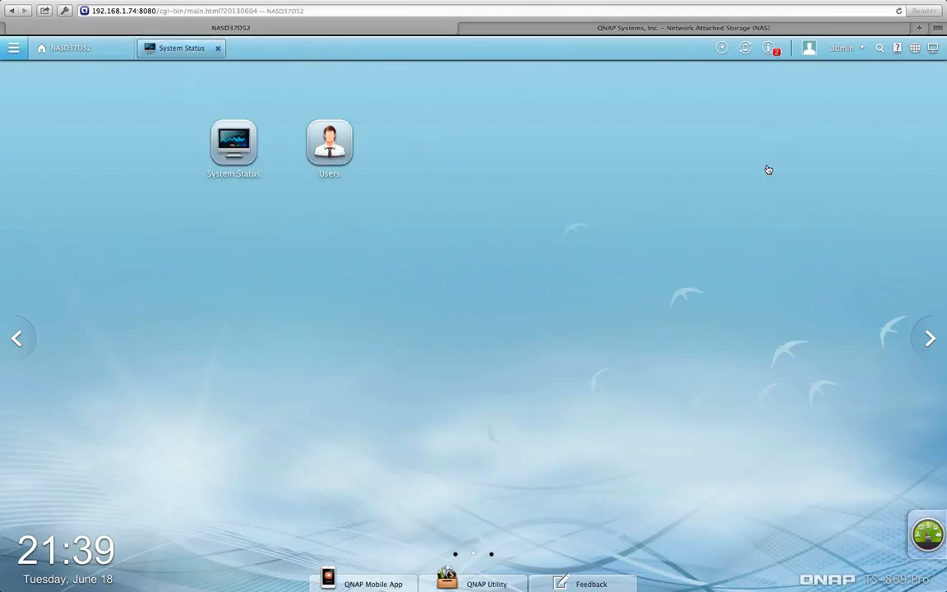
click(178, 50)
scroll(302, 246, down, 6)
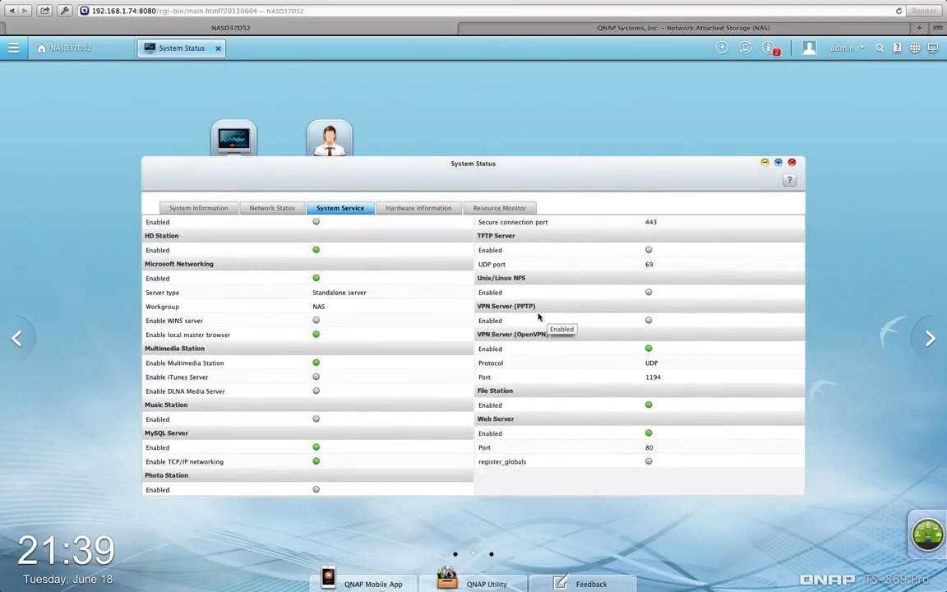
scroll(538, 317, up, 5)
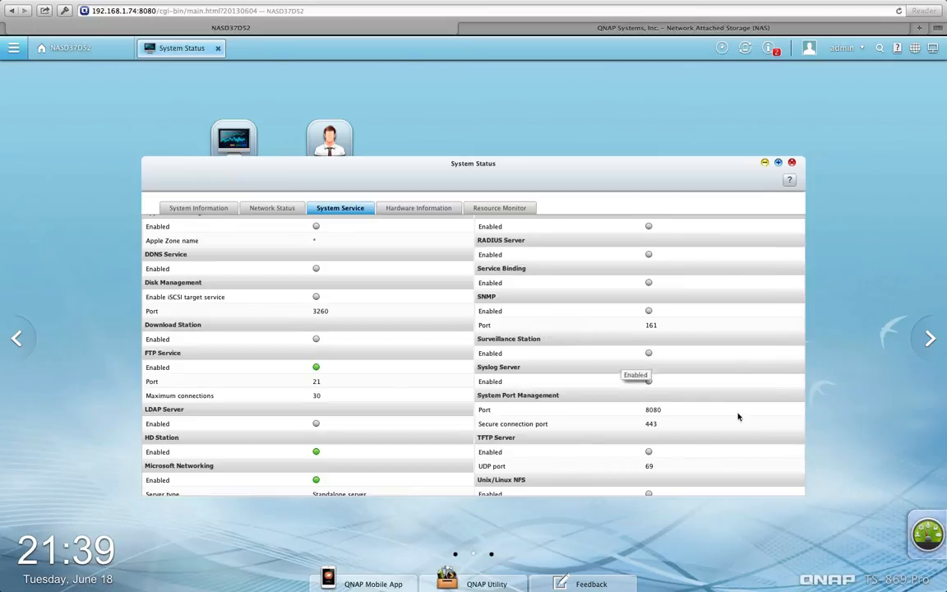
Open and close the QTS Dashboard overview, then return to the app icons page
click(925, 530)
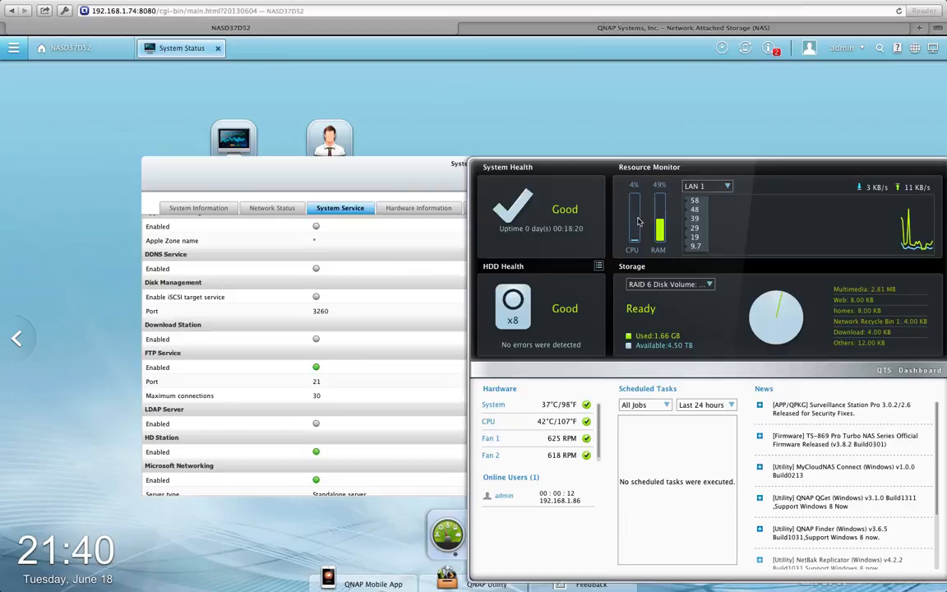
click(469, 114)
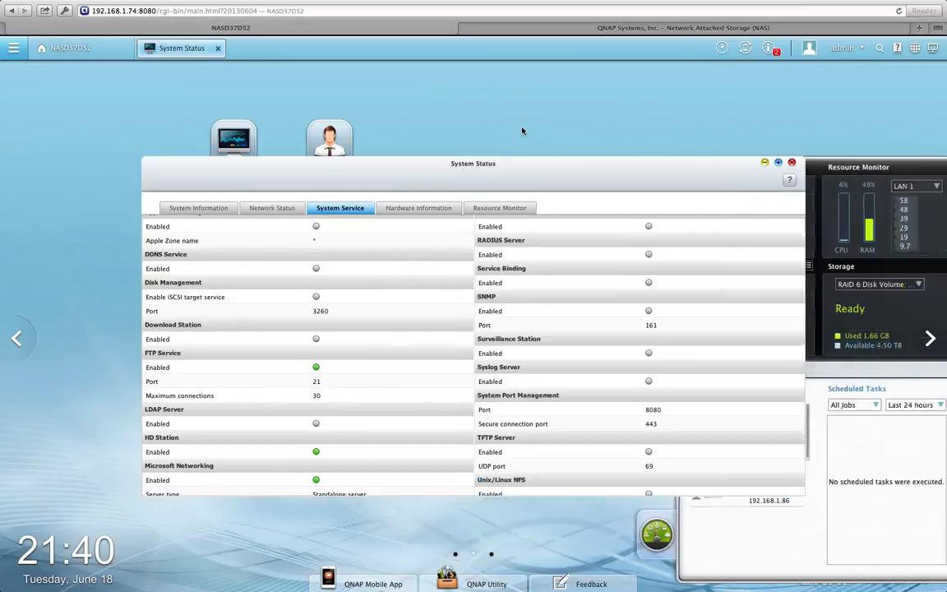
click(17, 341)
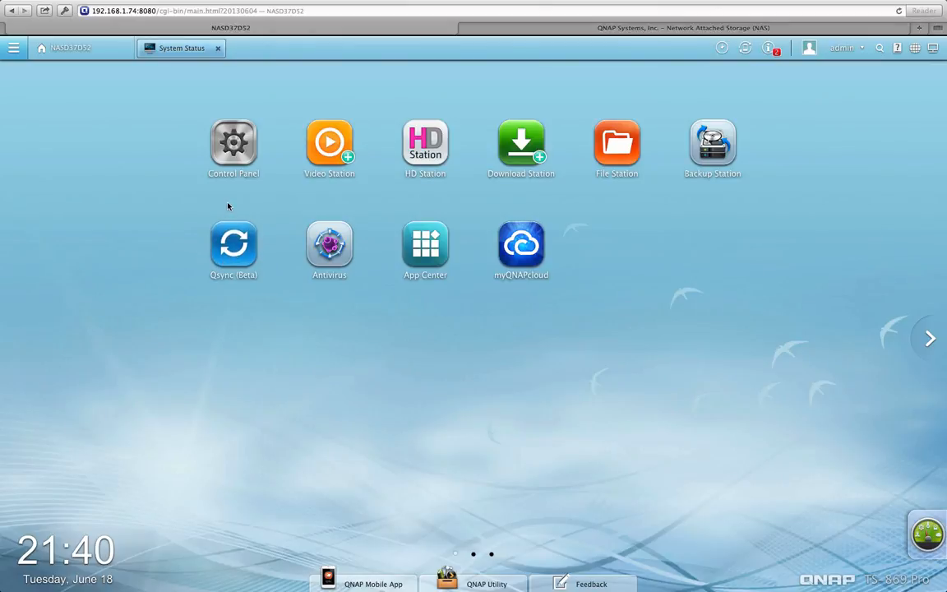
click(227, 247)
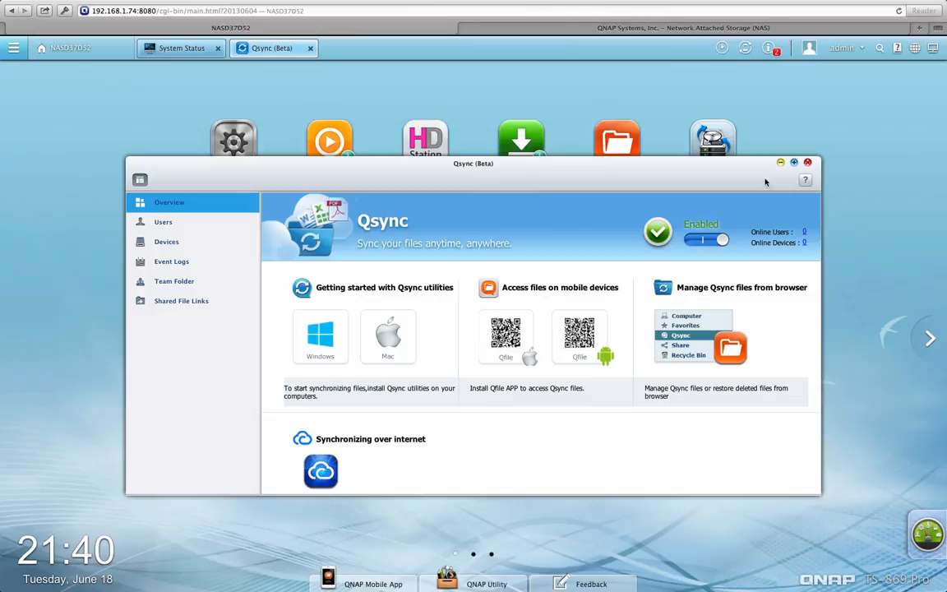
click(807, 162)
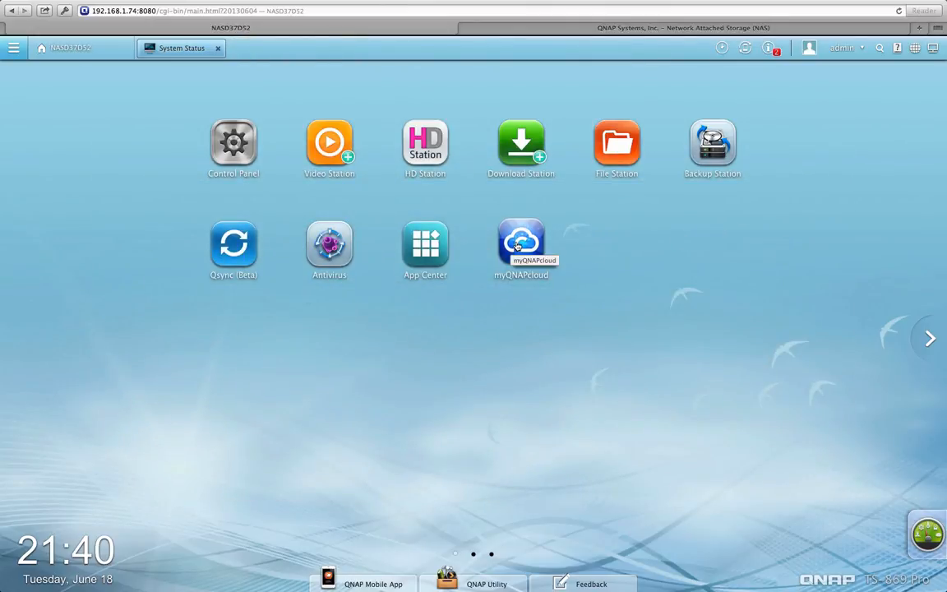
click(518, 245)
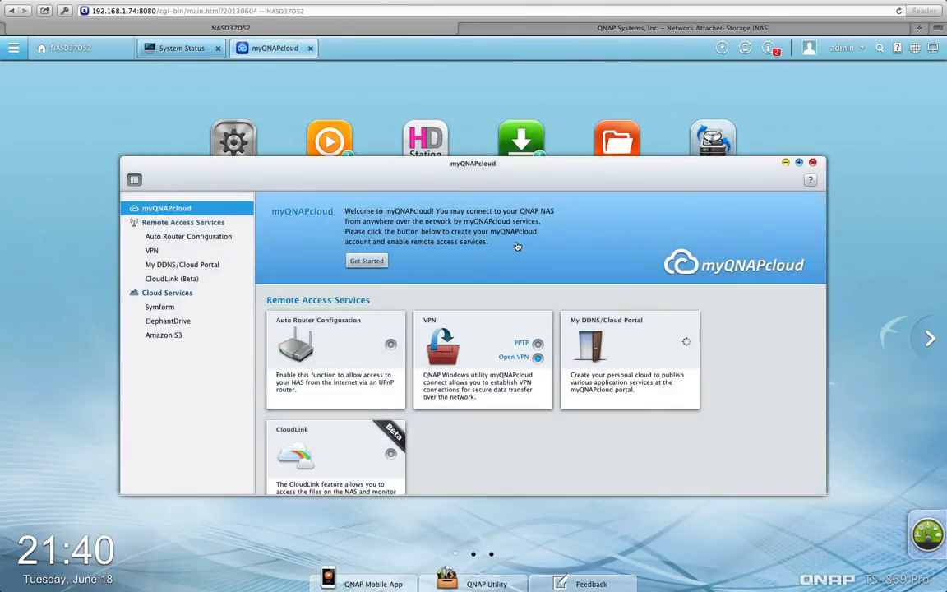
click(813, 164)
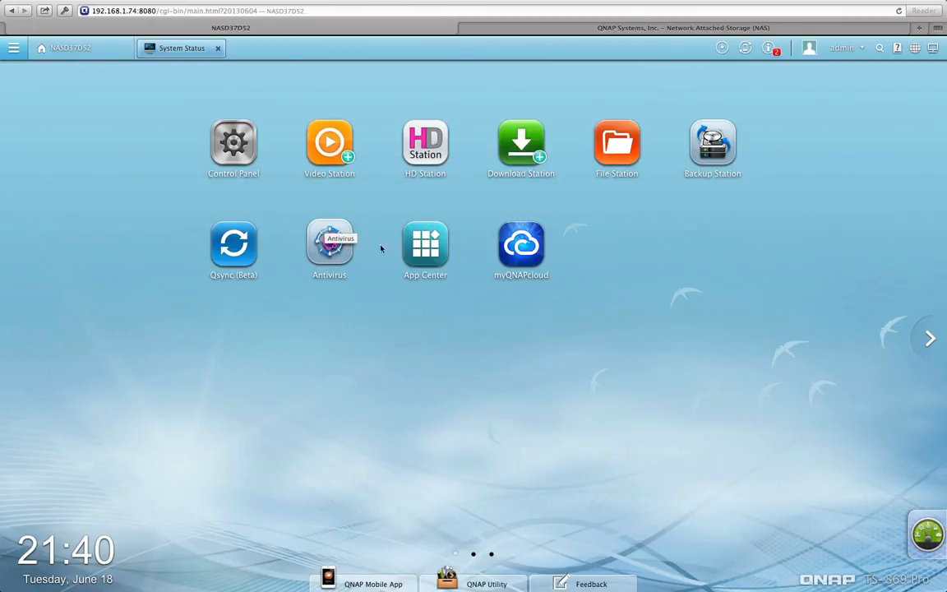
click(428, 245)
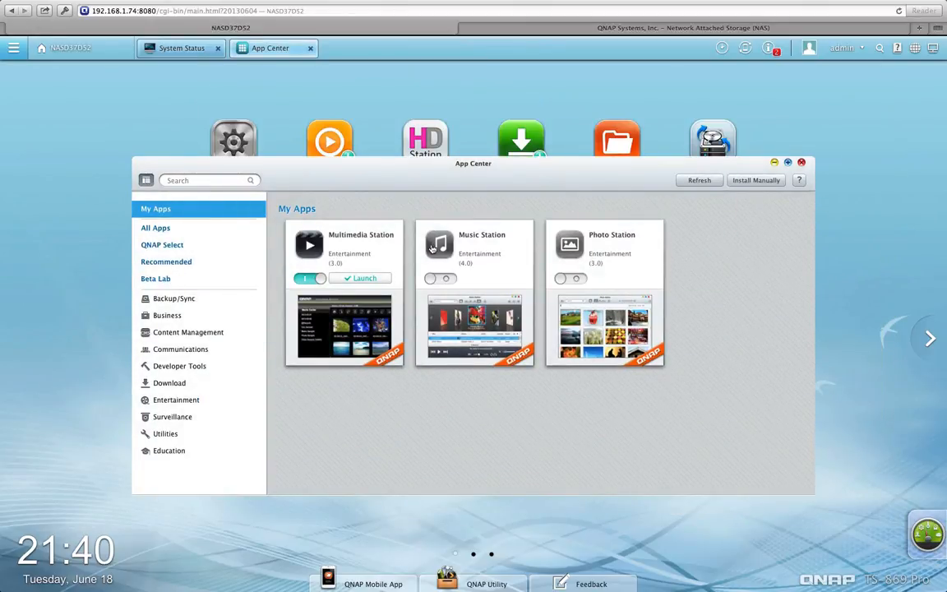
click(803, 164)
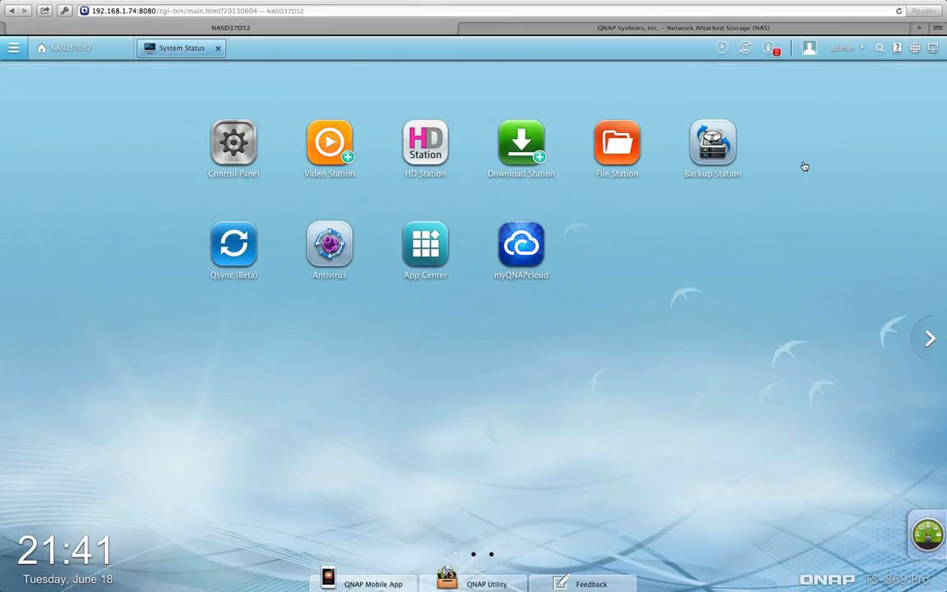
click(929, 533)
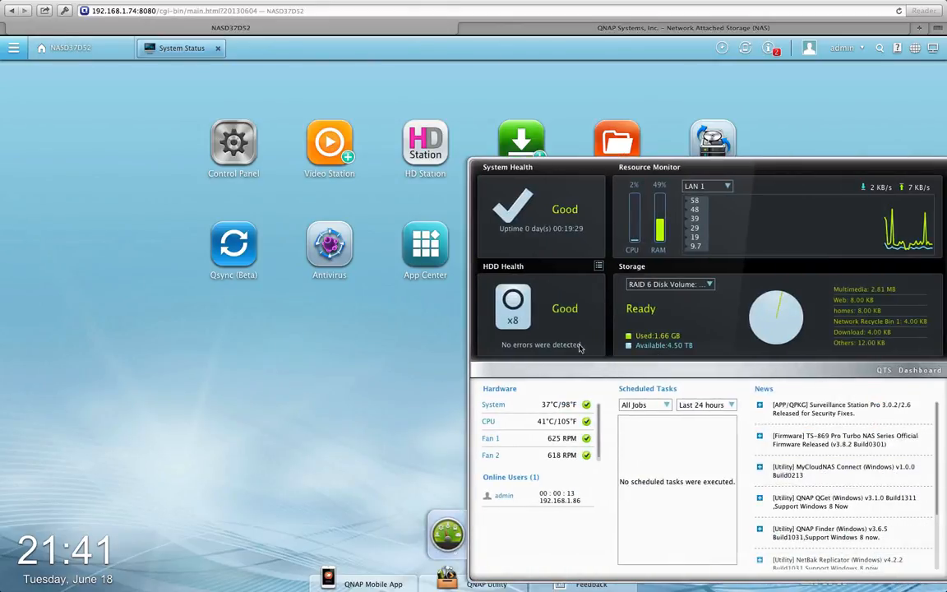
click(367, 407)
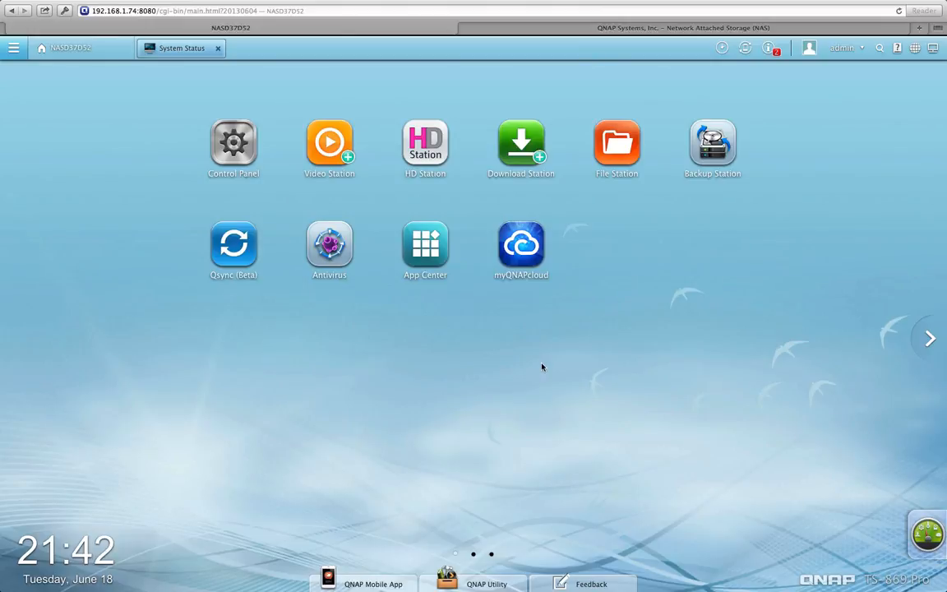
Log the admin out of the NAS from the top-bar account menu
click(858, 51)
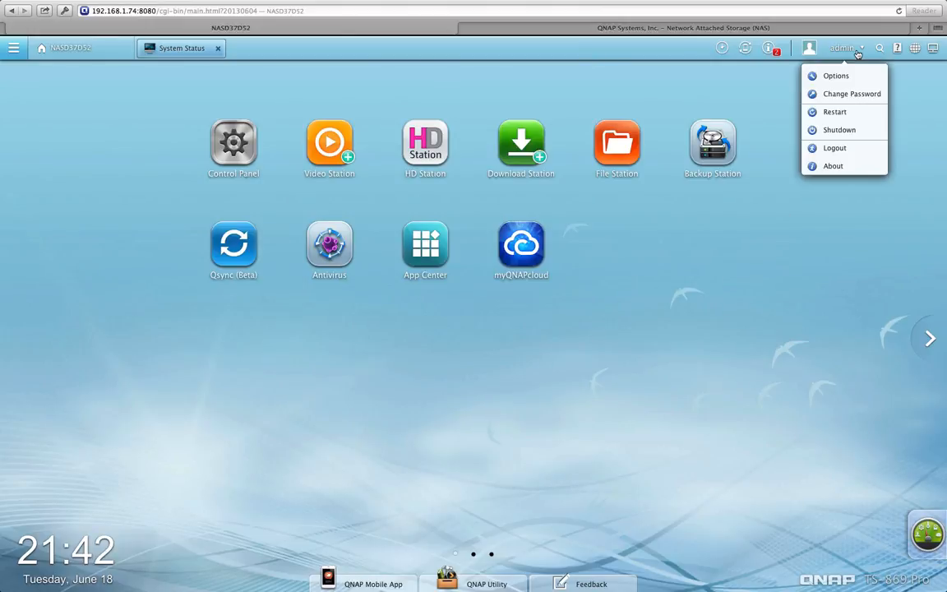
click(835, 148)
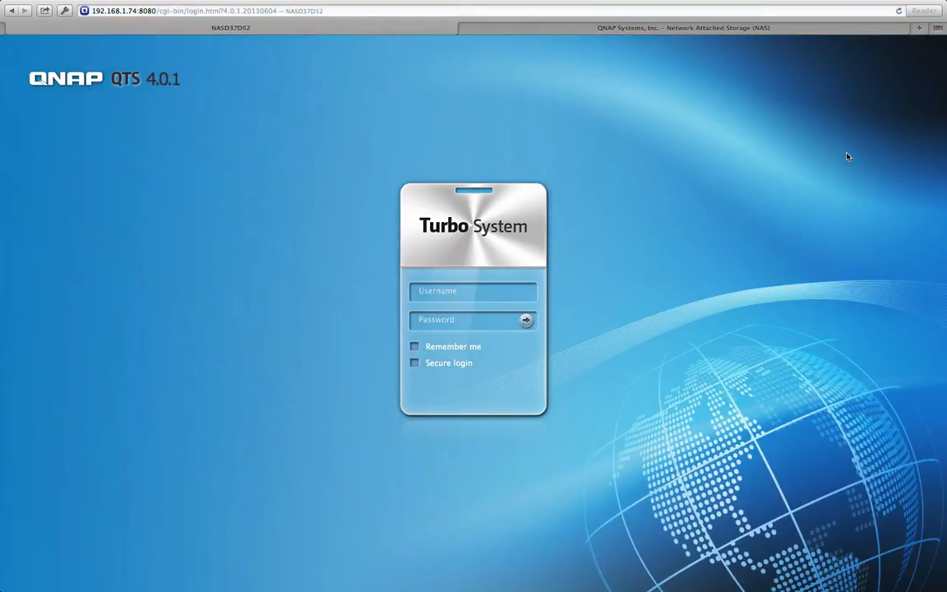